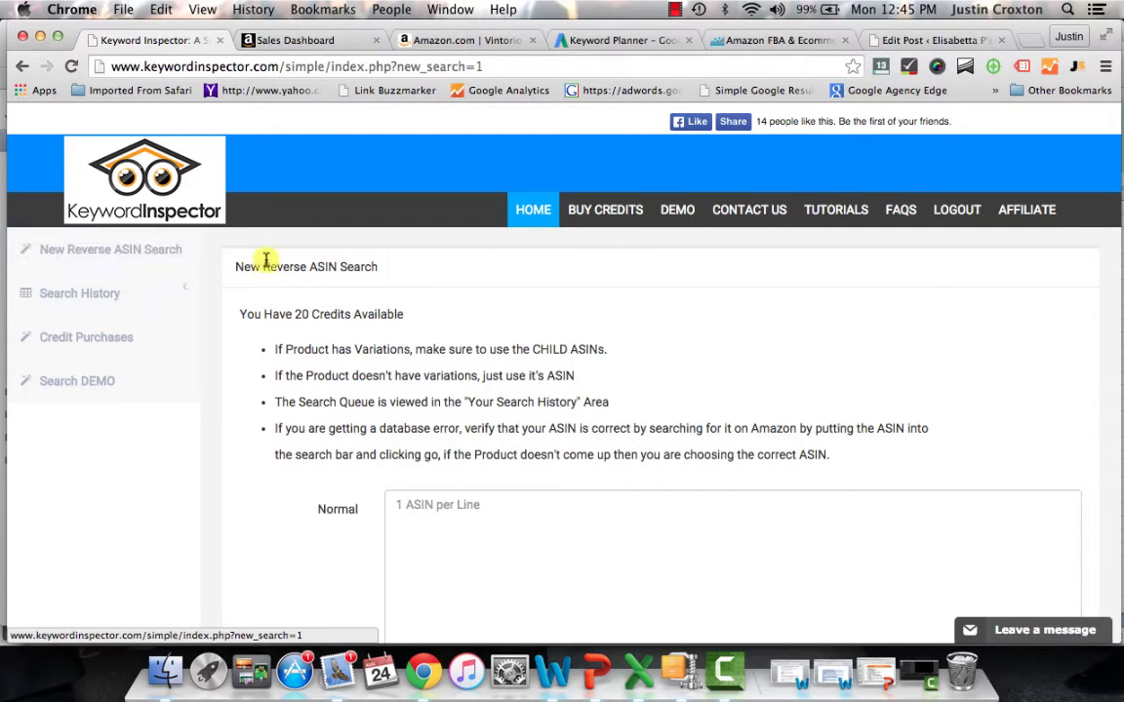
- Open the new reverse ASIN search form, and browse the Amazon search results for wine aerator
click(154, 249)
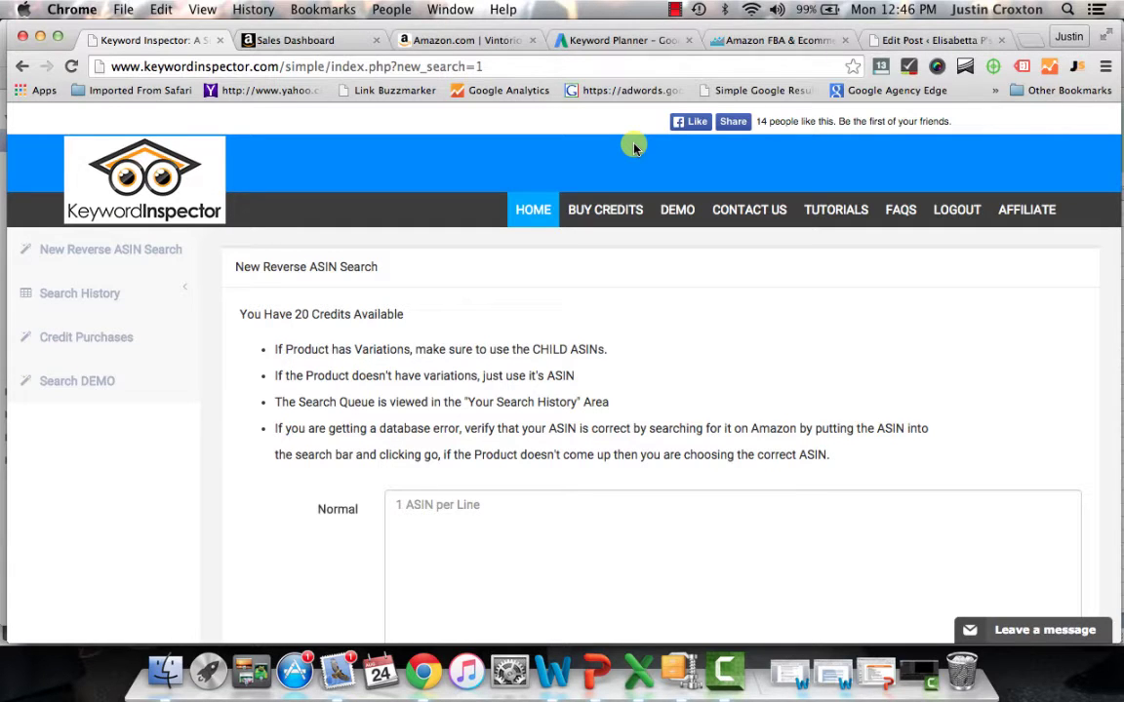
click(492, 40)
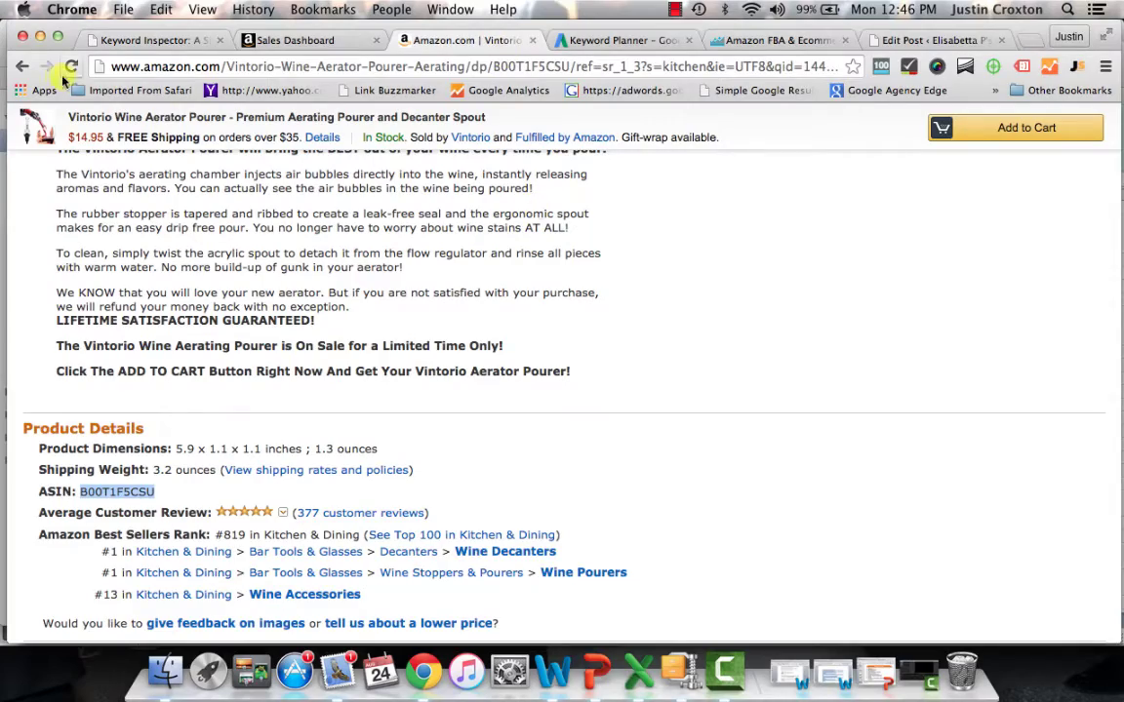
click(21, 65)
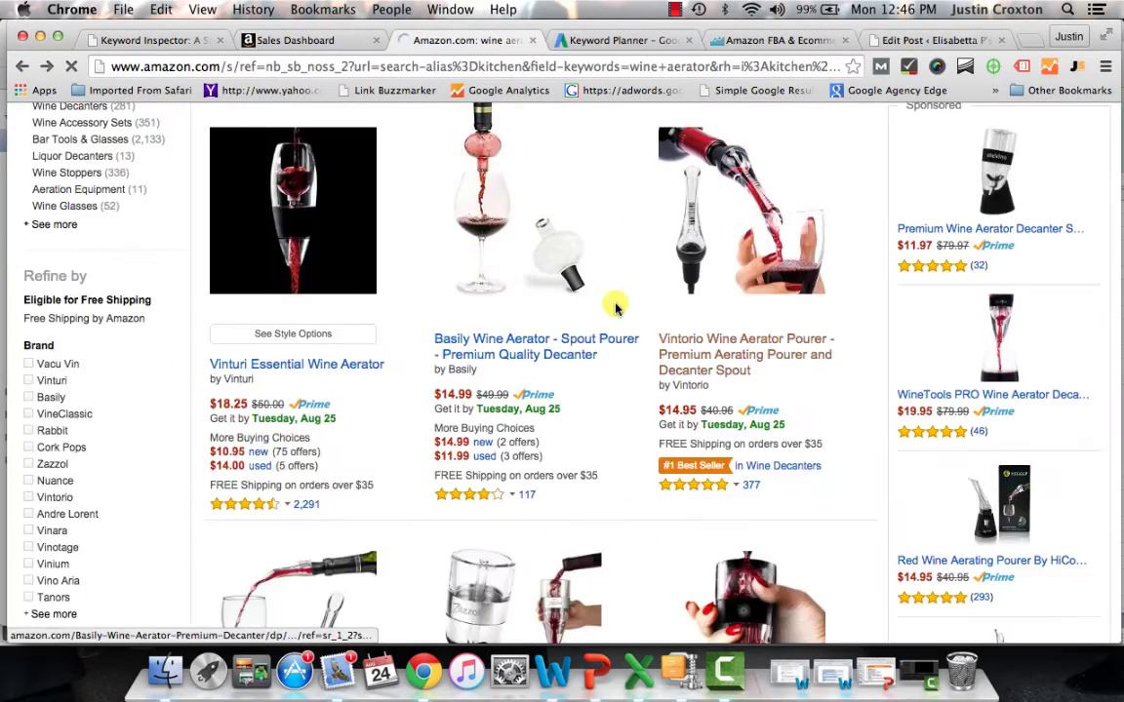
scroll(615, 306, down, 10)
scroll(615, 306, down, 15)
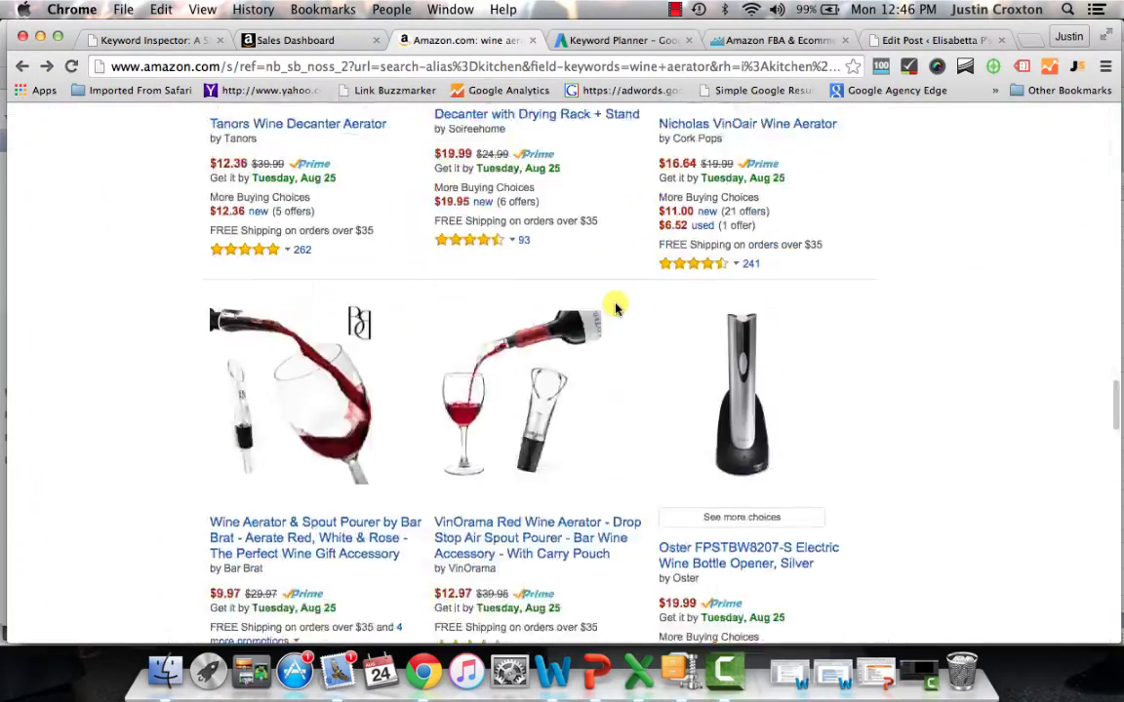
scroll(614, 305, up, 5)
scroll(615, 306, down, 5)
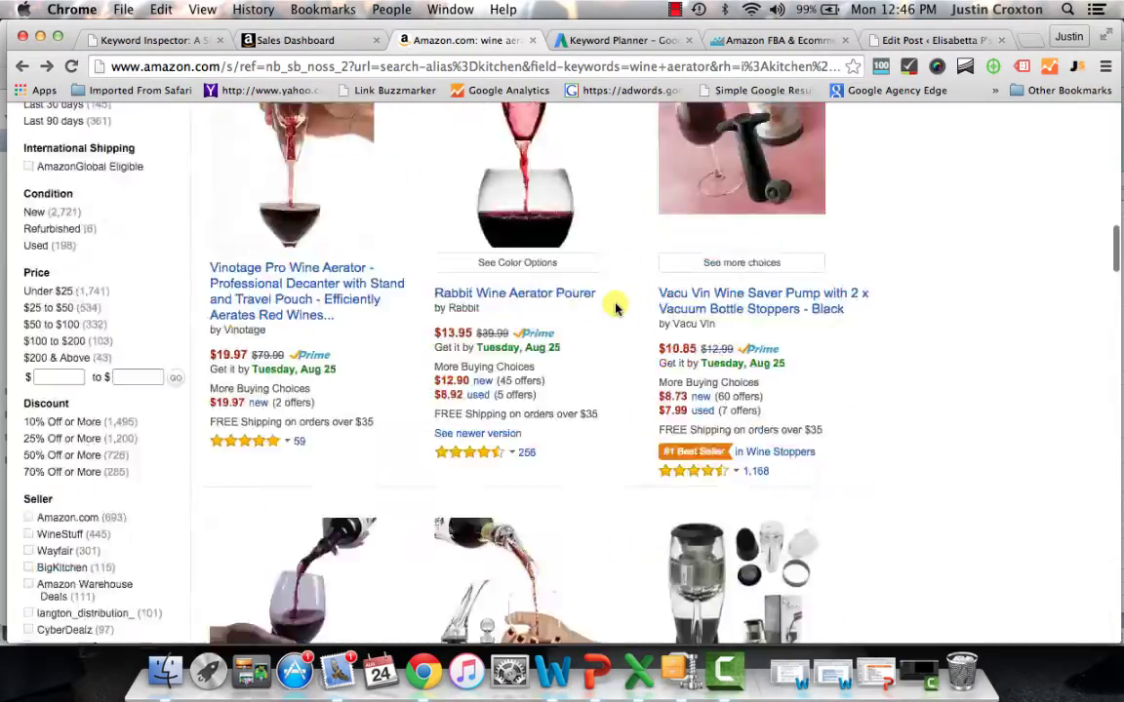
scroll(614, 305, up, 1)
scroll(615, 308, up, 5)
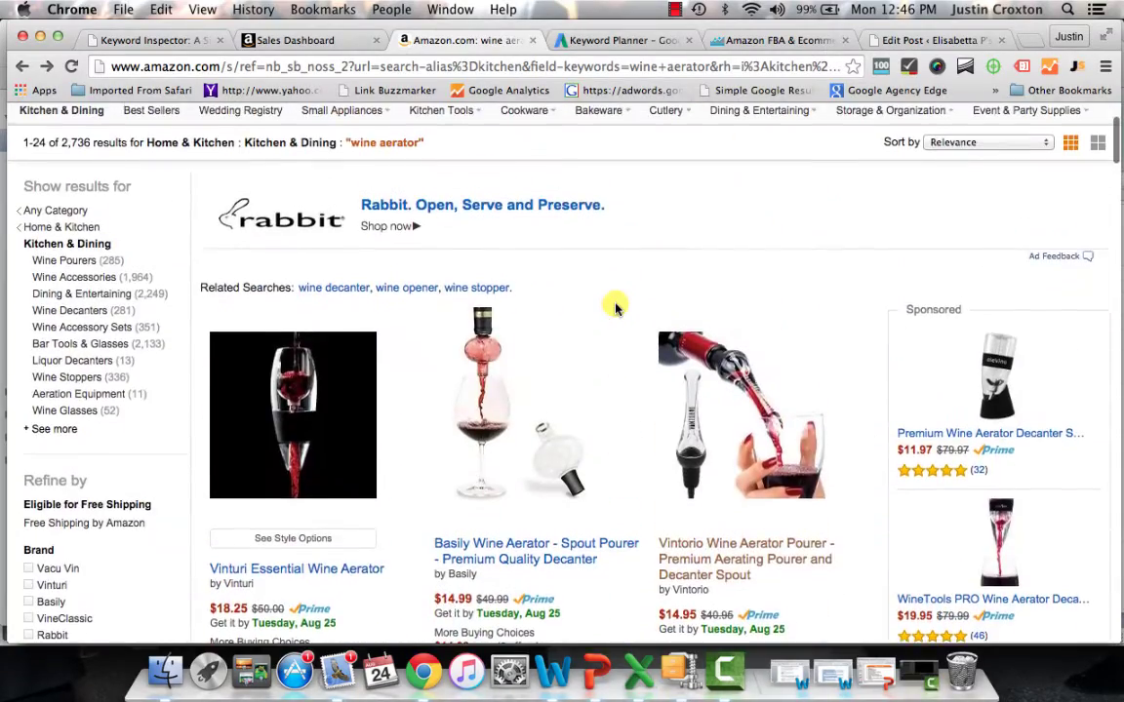
scroll(614, 308, down, 3)
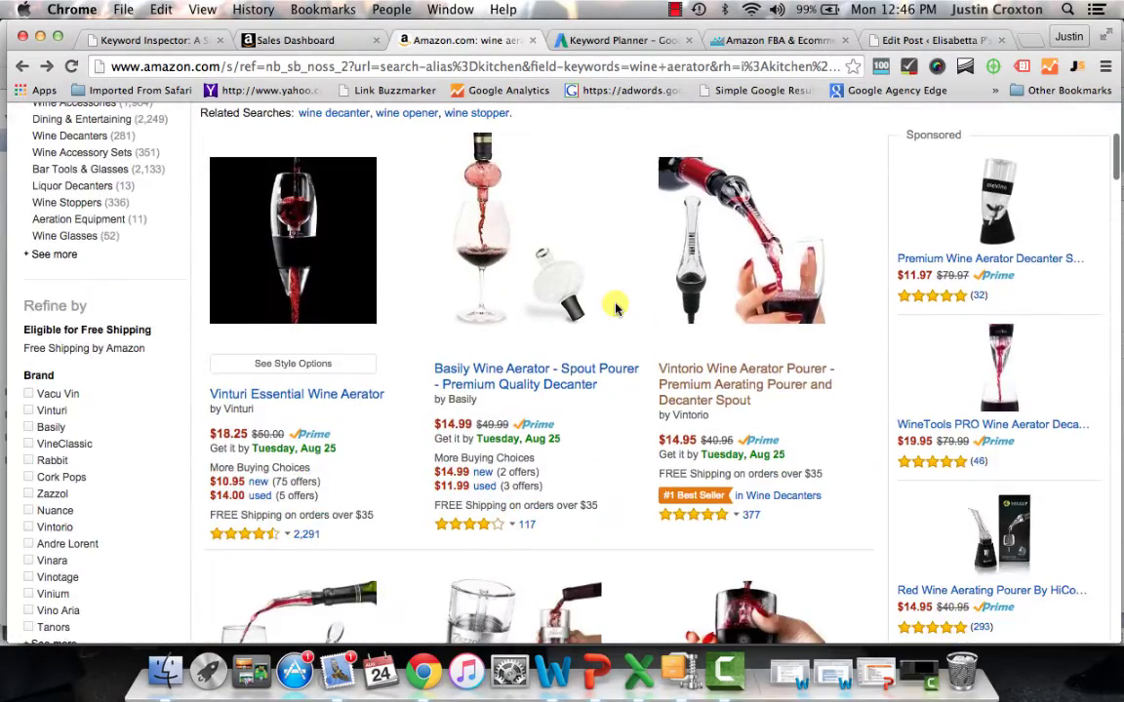
- Open the Vintorio Wine Aerator Pourer listing and copy the ASIN from its product details
click(727, 390)
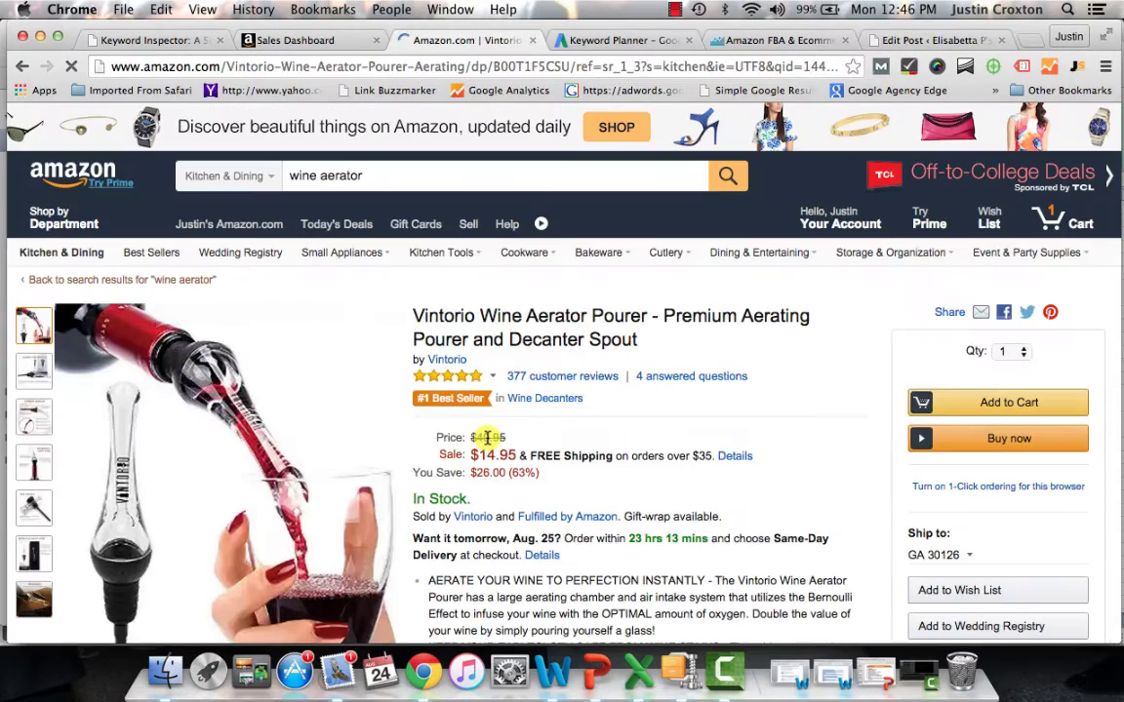
scroll(532, 449, down, 15)
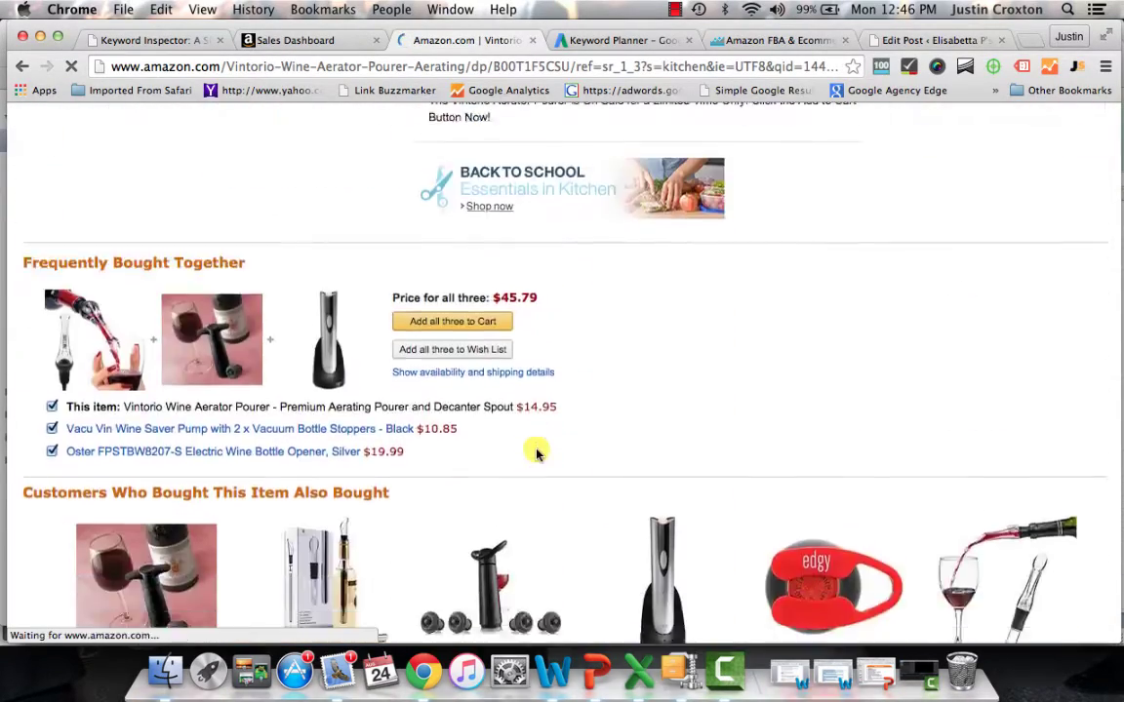
scroll(537, 454, down, 20)
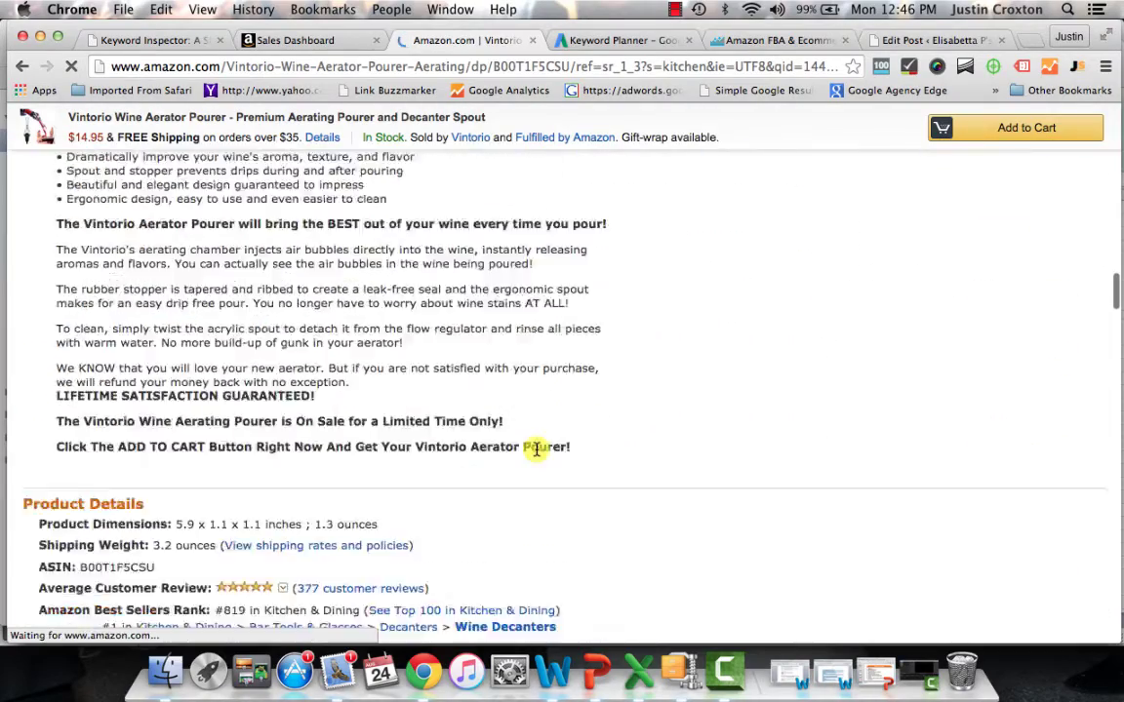
scroll(536, 454, down, 3)
drag(156, 212, 78, 213)
key(super+c)
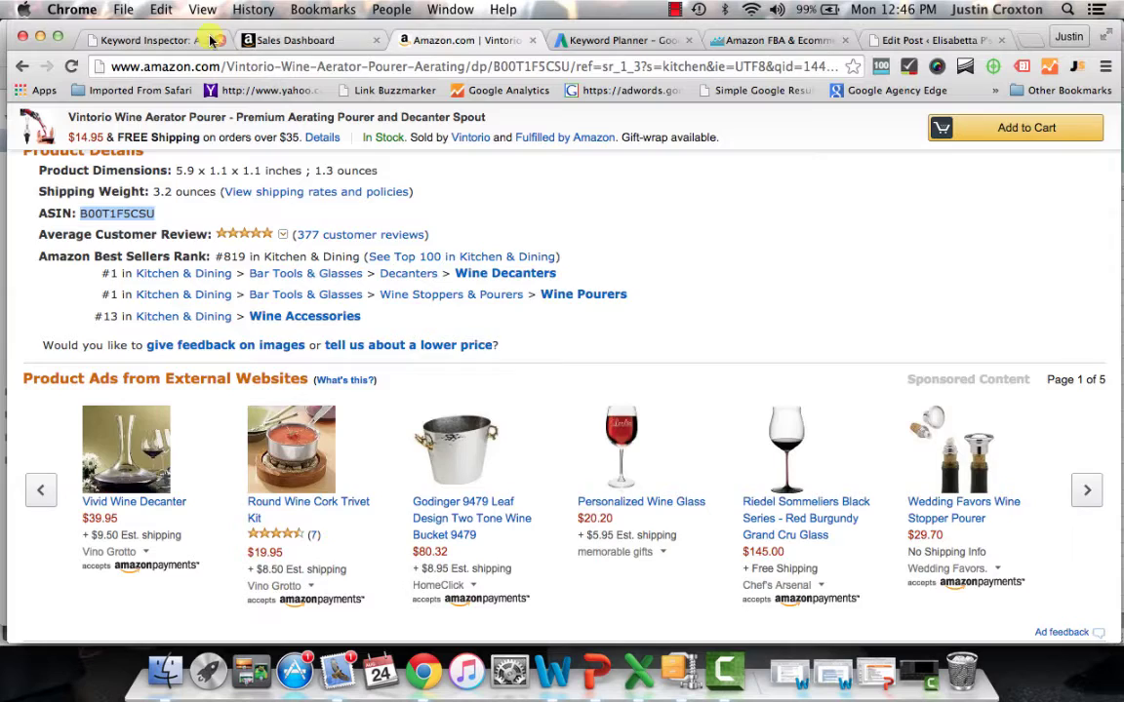
- Switch to Keyword Inspector and enter the copied ASIN B00T1F5CSU in the new reverse ASIN search
click(180, 40)
scroll(534, 477, down, 3)
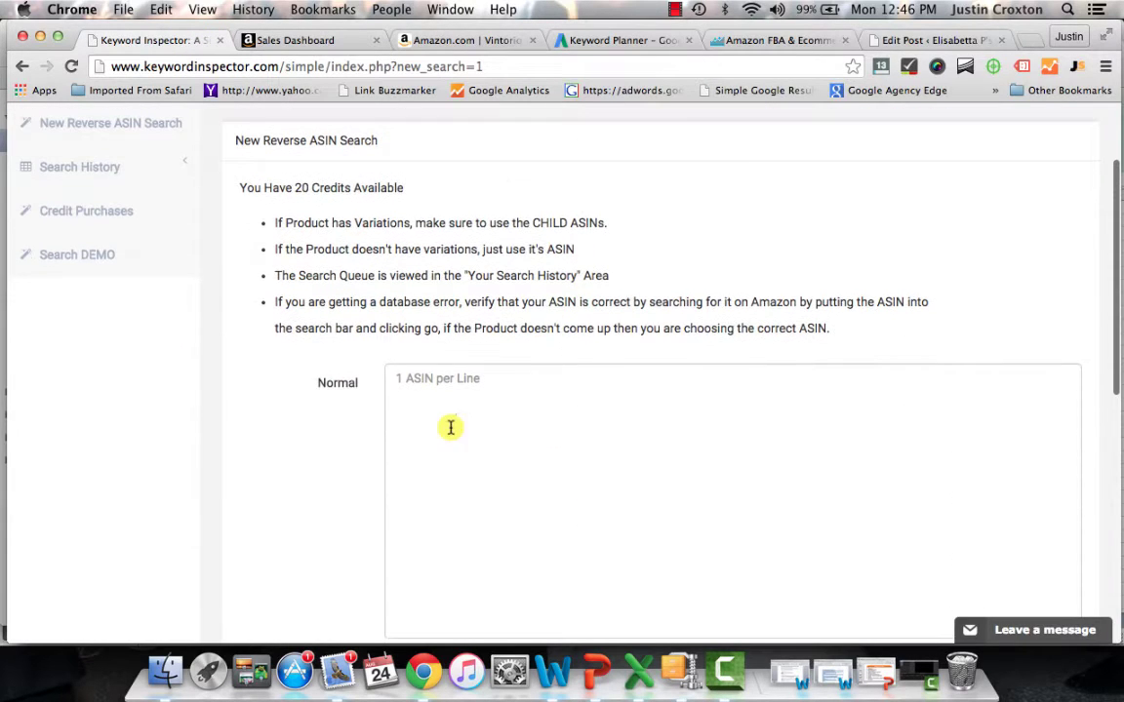
click(432, 397)
key(super+v)
- Review the reverse ASIN search types and their credit costs and data expiry periods
scroll(357, 438, down, 5)
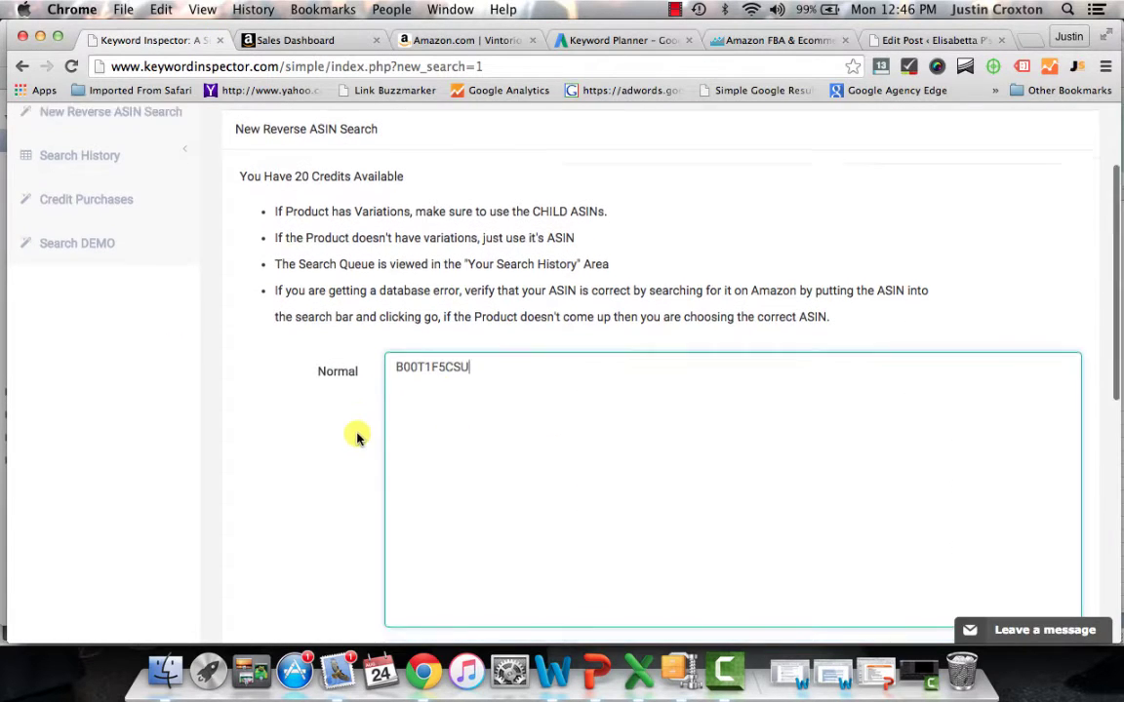
scroll(357, 438, down, 5)
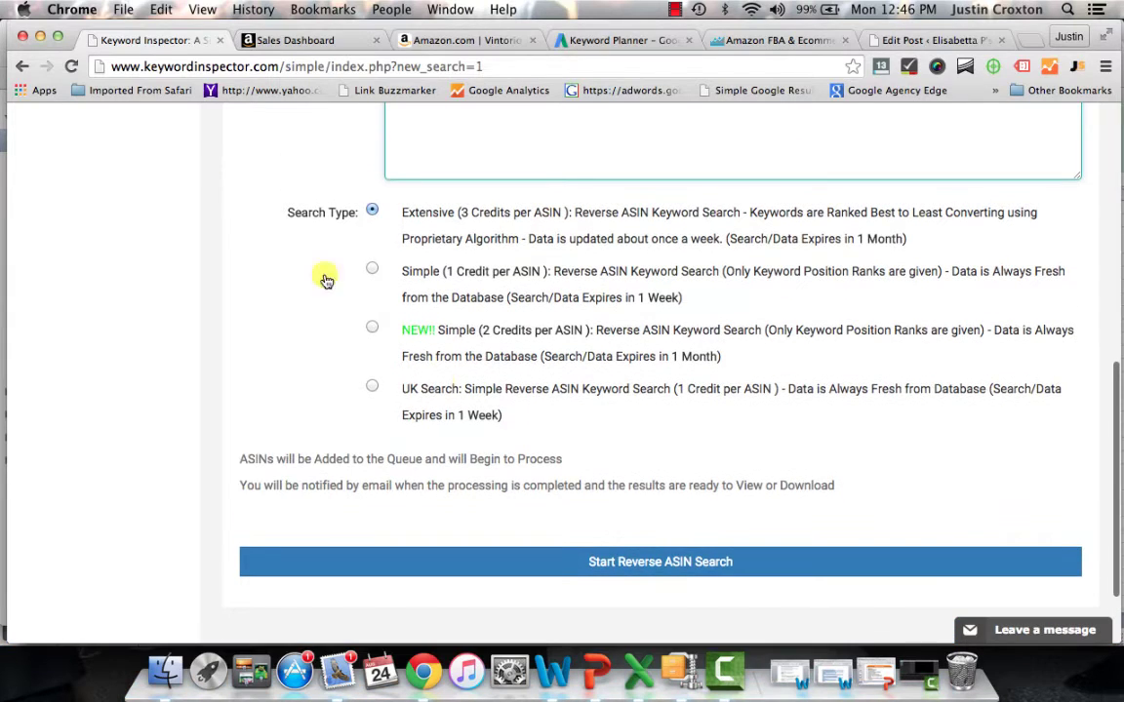
scroll(252, 302, up, 2)
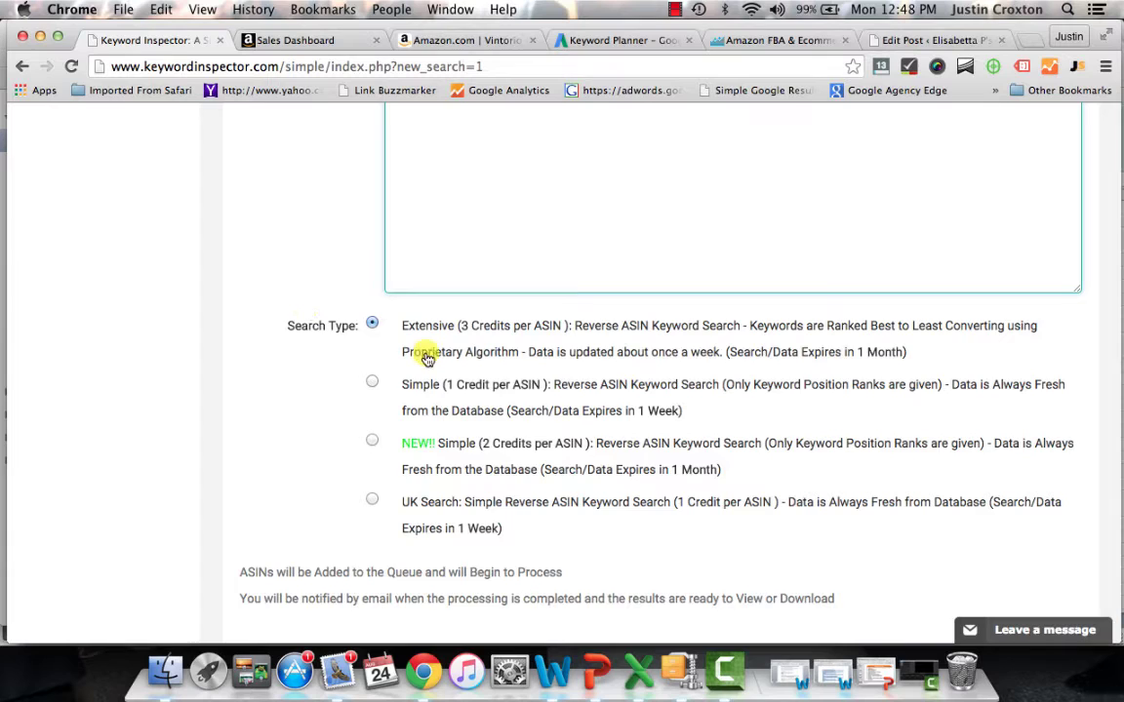
scroll(574, 353, up, 3)
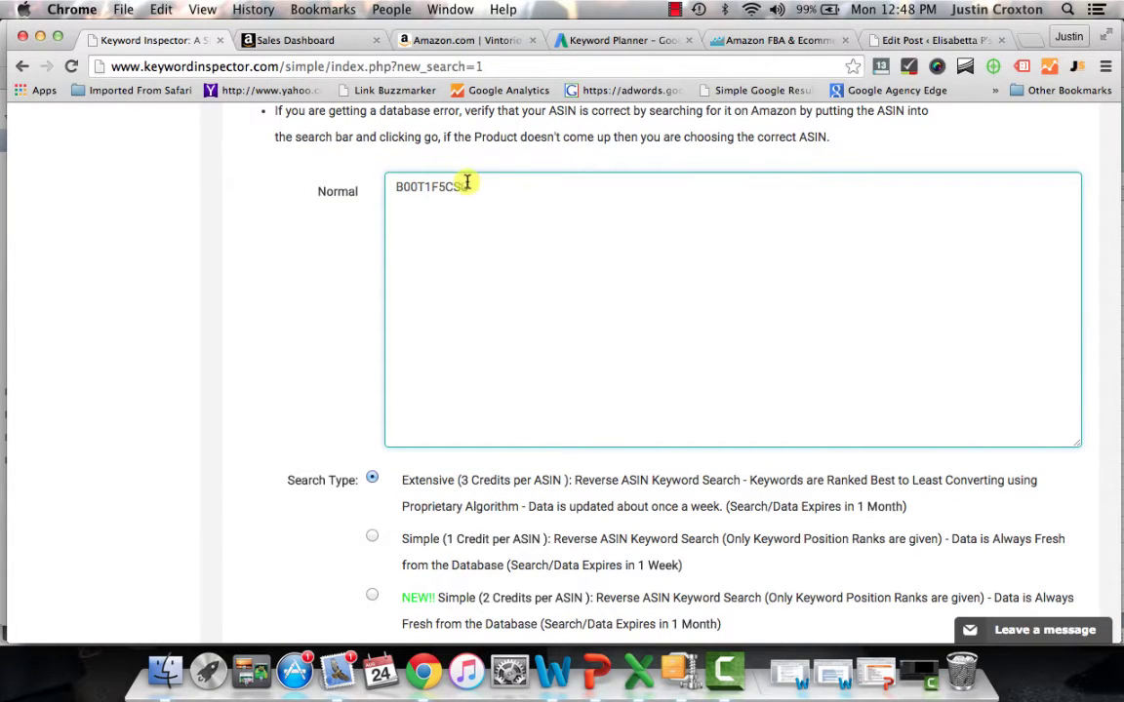
scroll(488, 224, down, 3)
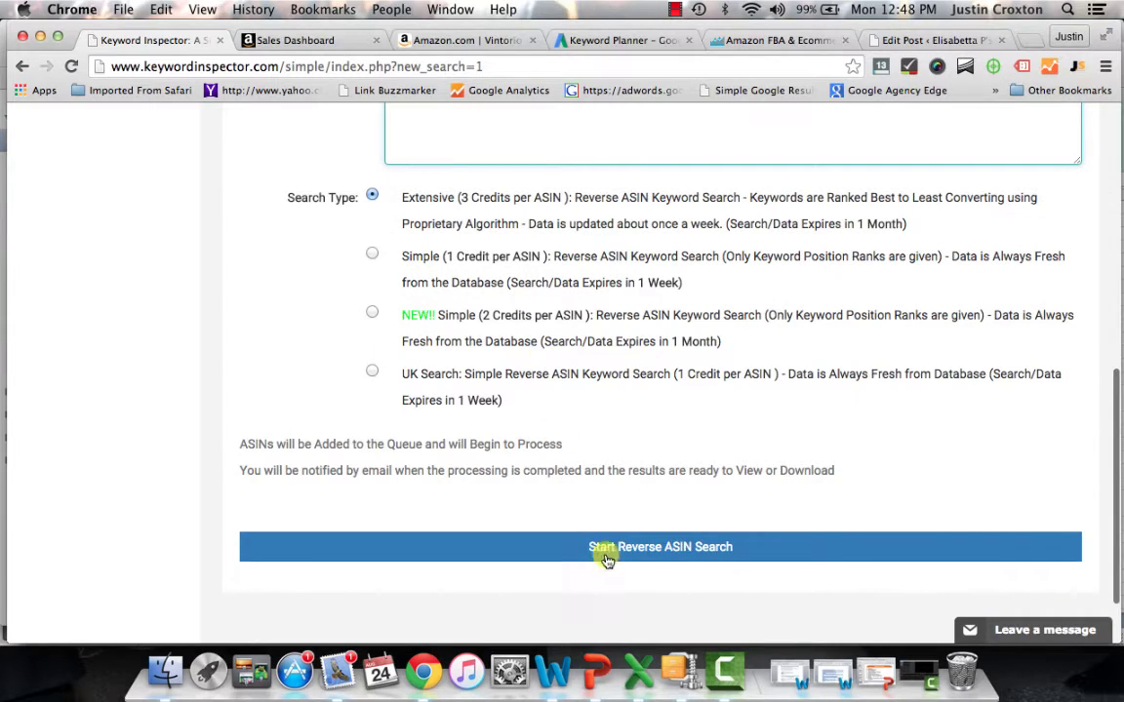
scroll(431, 321, up, 4)
scroll(429, 195, up, 5)
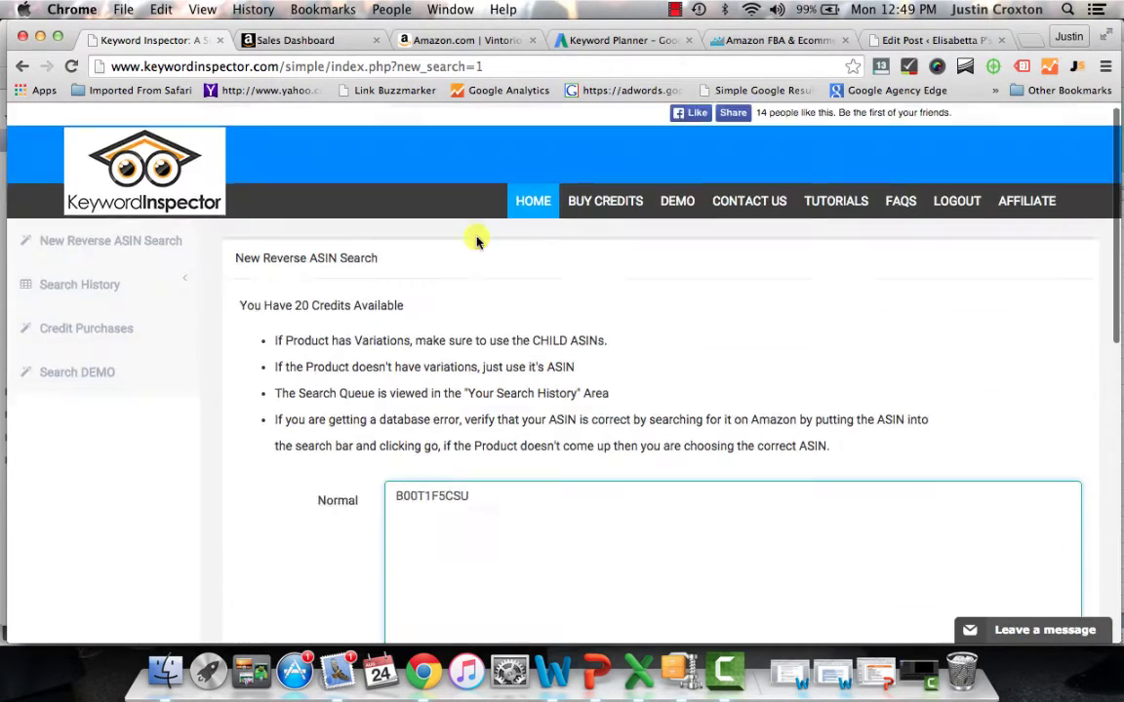
- Open the completed extensive search for ASIN B00T1F5CSU from the search history
click(127, 301)
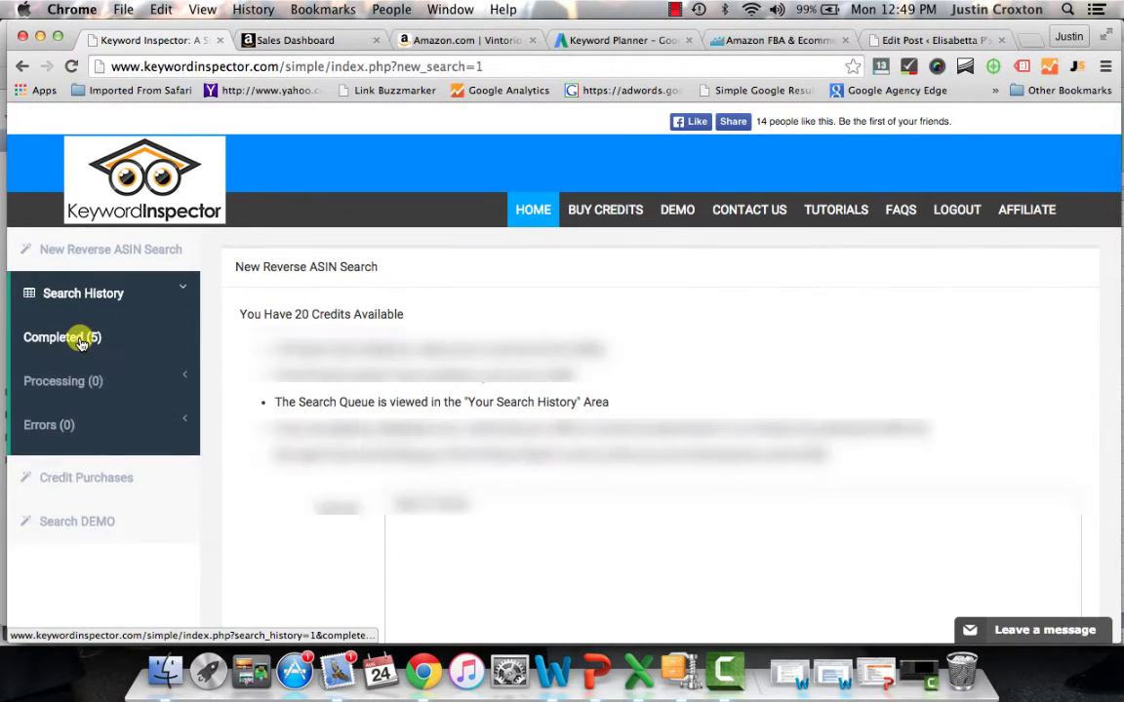
click(93, 334)
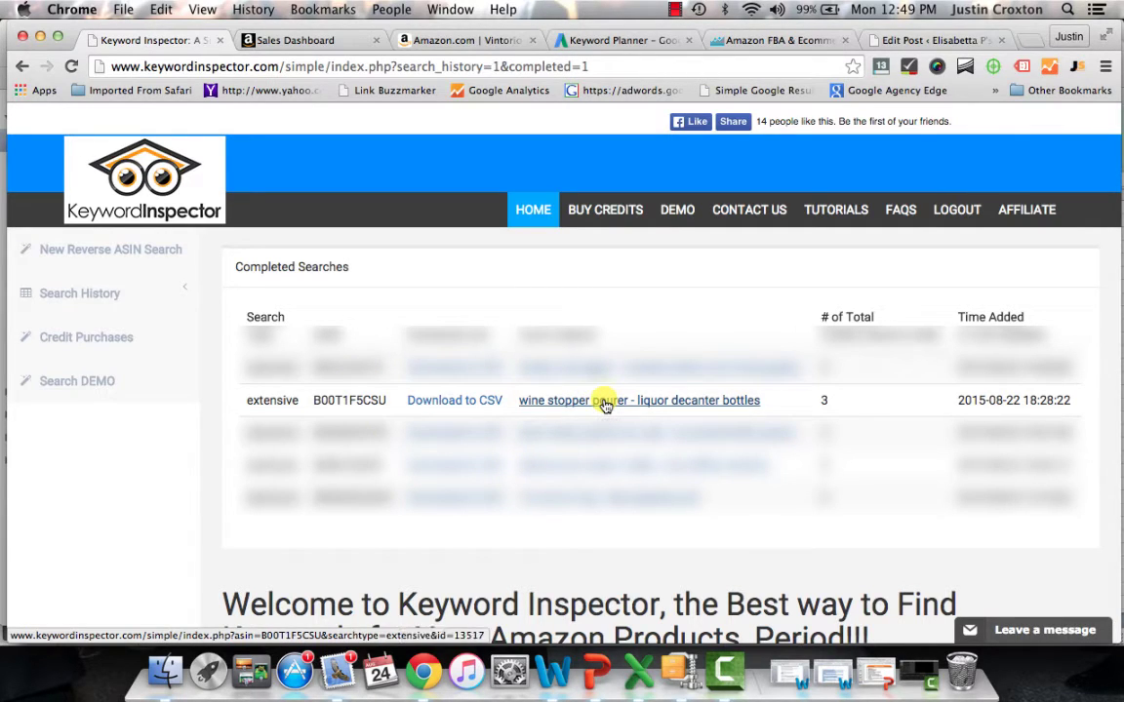
click(605, 402)
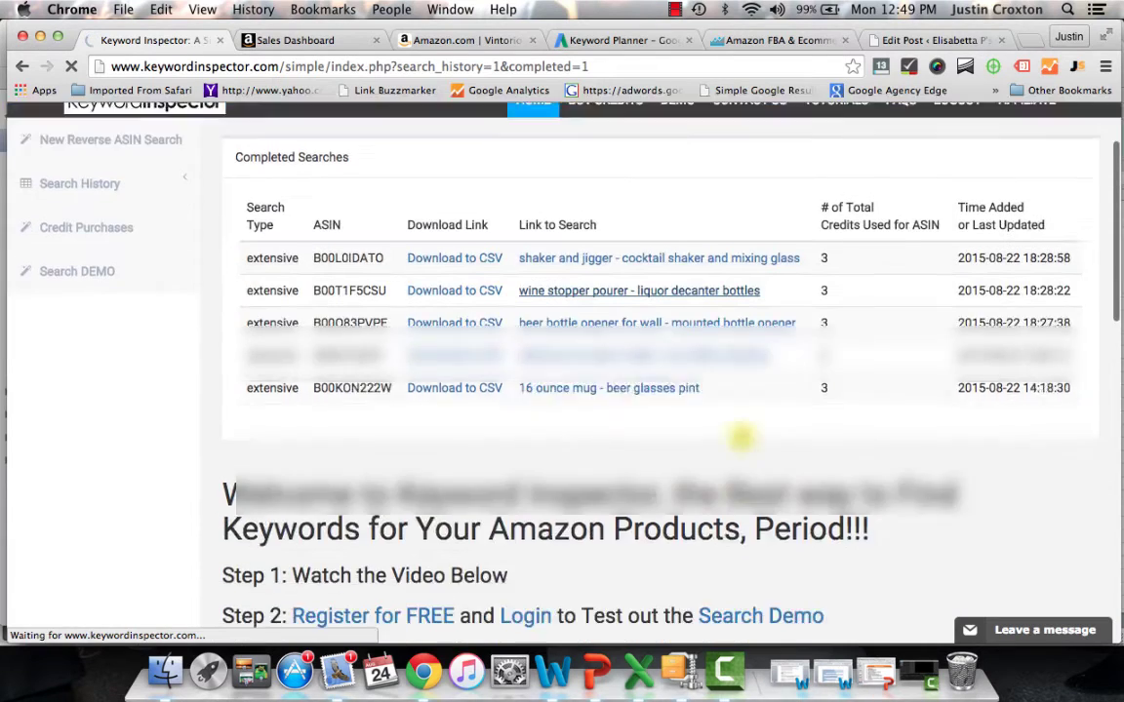
scroll(682, 419, down, 3)
scroll(722, 410, up, 2)
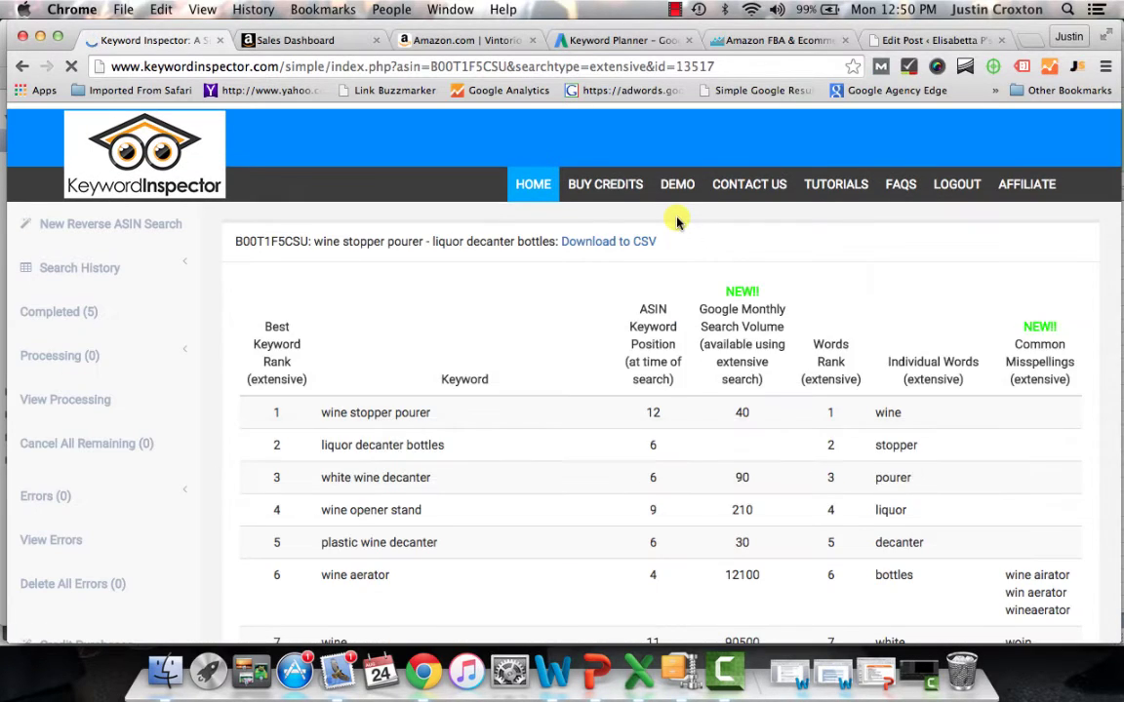
- Examine the results table's columns for keyword rank, ASIN position, Google monthly search volume, individual words and common misspellings
scroll(525, 436, down, 3)
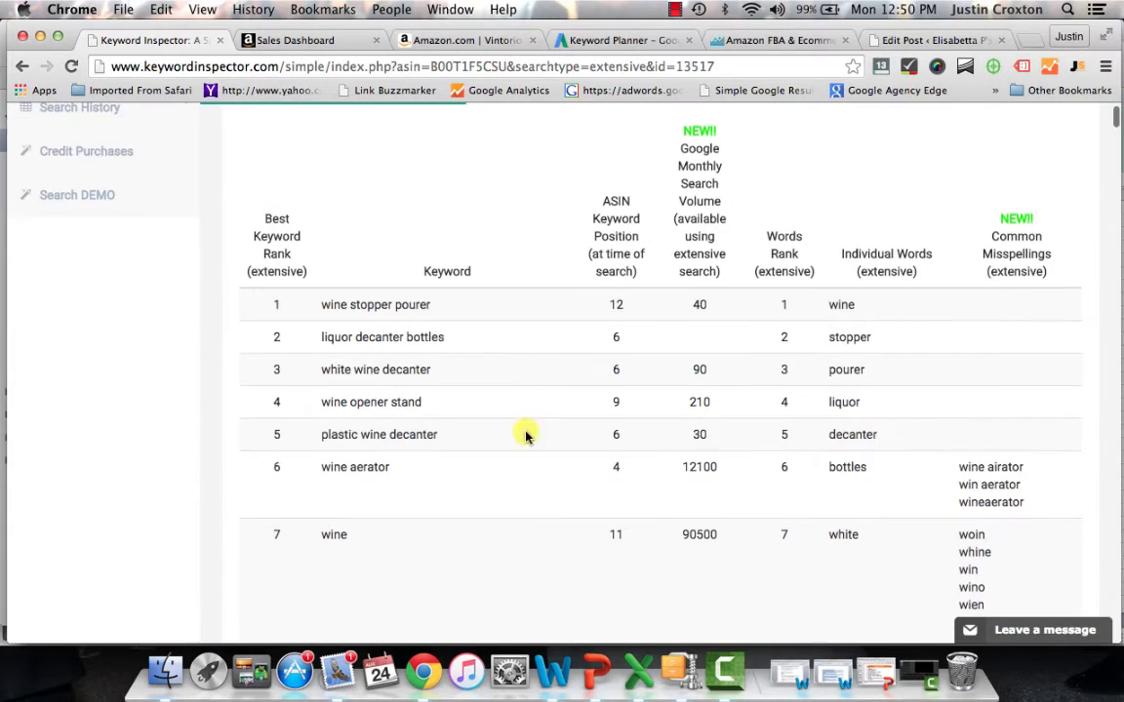
scroll(557, 379, up, 3)
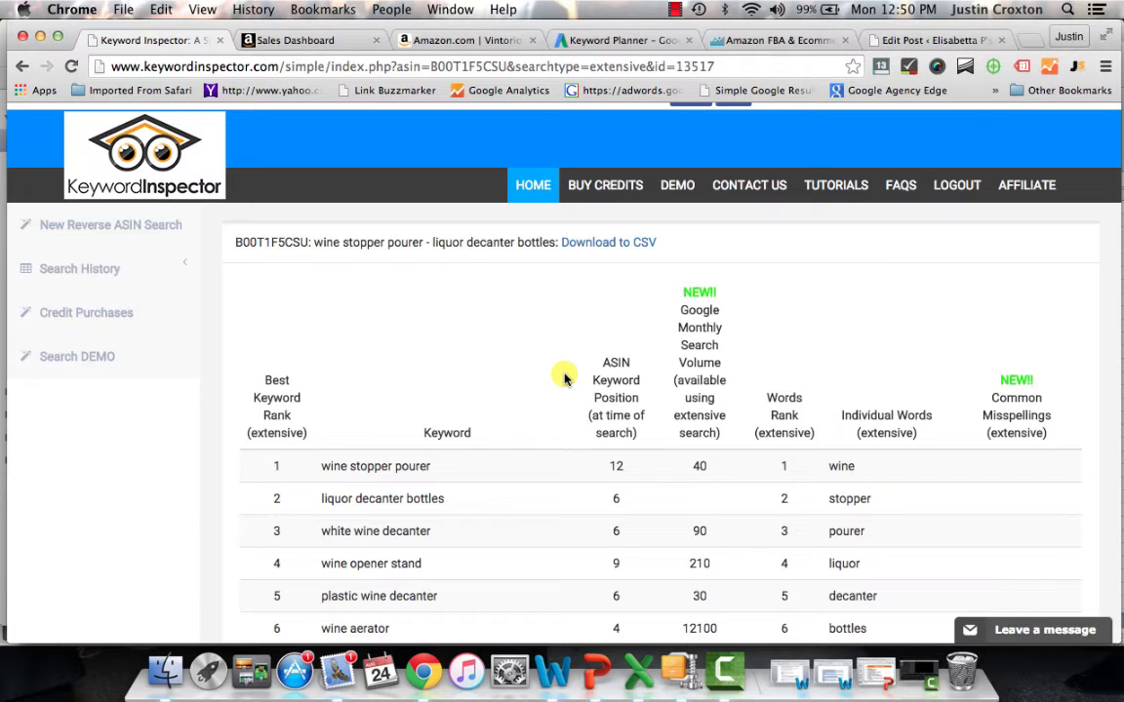
scroll(565, 378, down, 3)
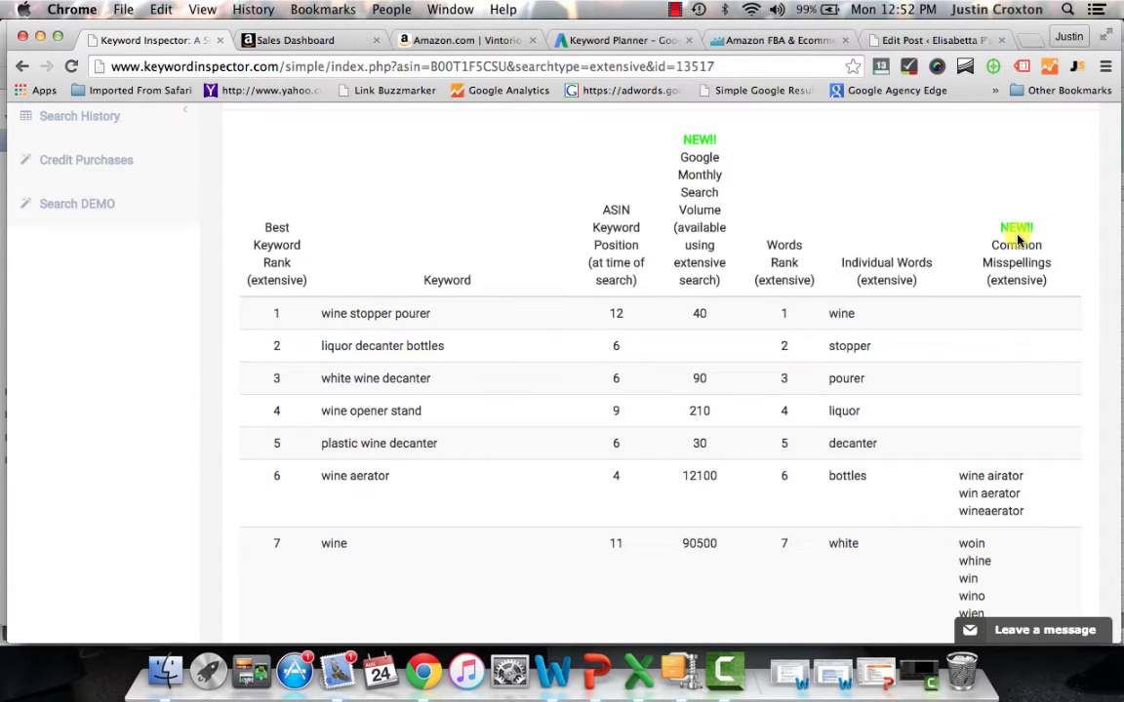
scroll(1002, 348, down, 2)
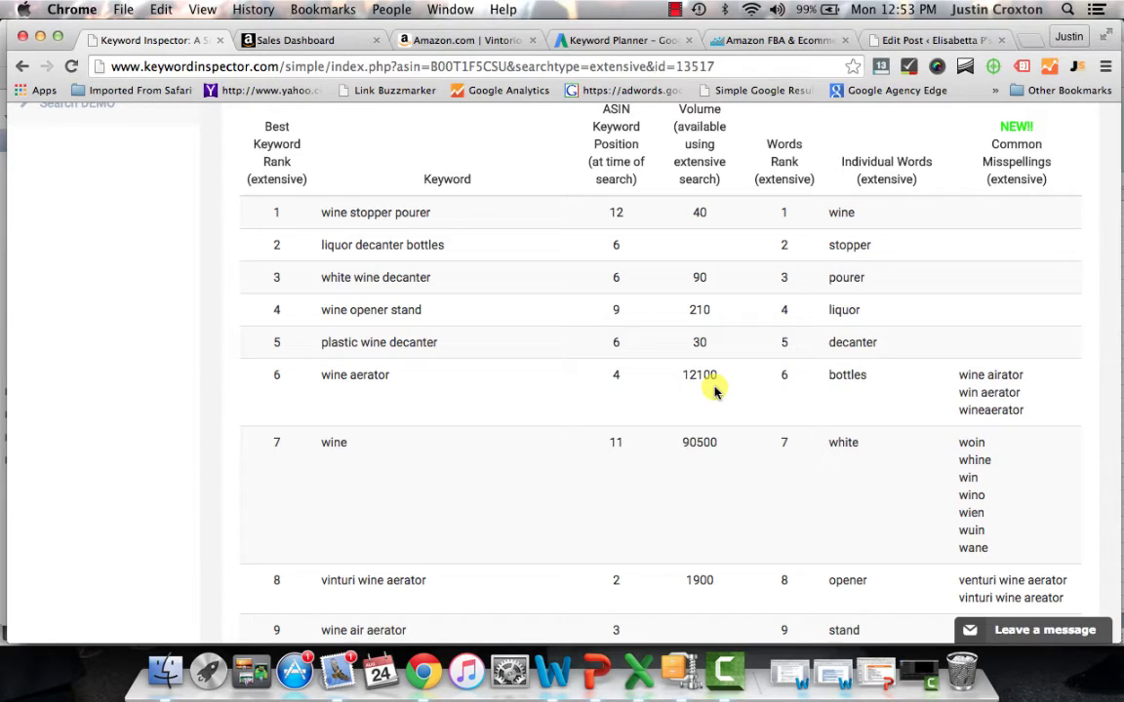
scroll(714, 390, up, 1)
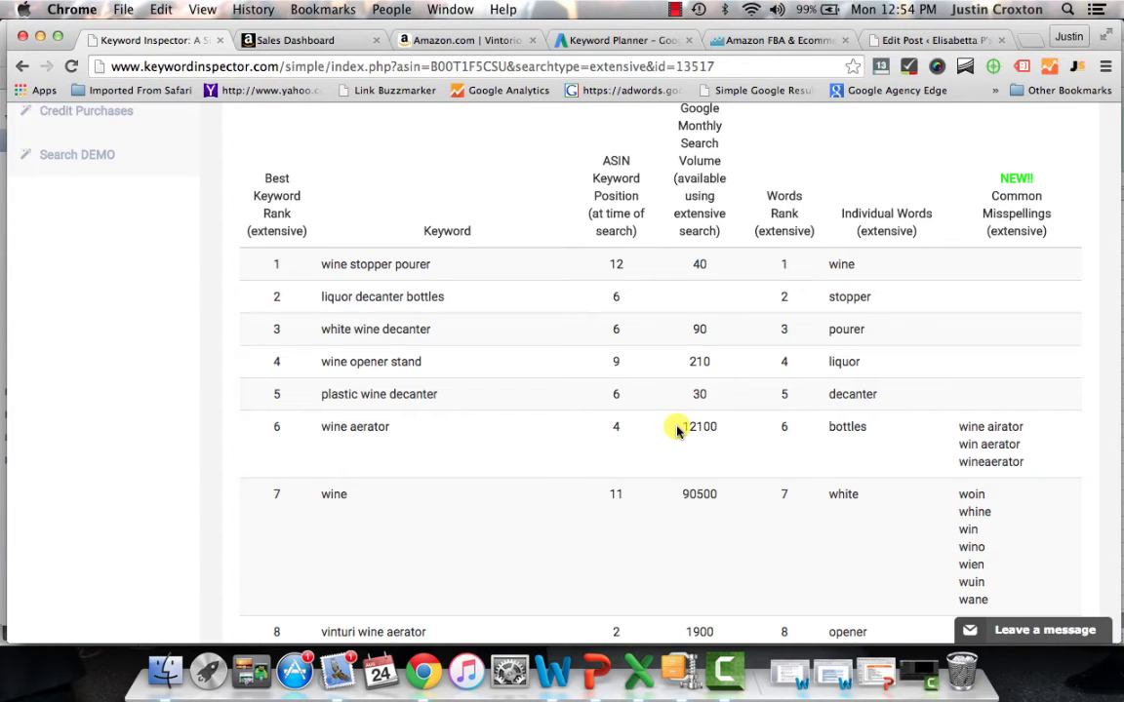
- Browse down the ranked keyword list, comparing the keywords' ASIN positions and monthly search volumes
scroll(605, 426, down, 10)
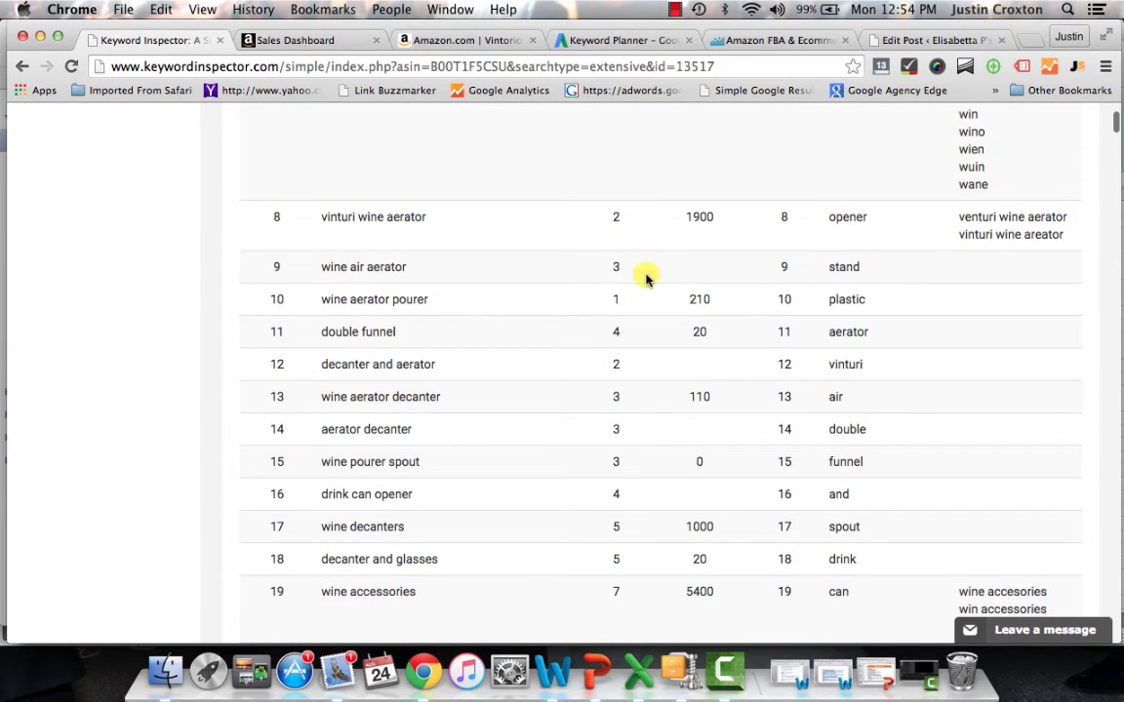
scroll(602, 394, down, 3)
scroll(595, 391, up, 1)
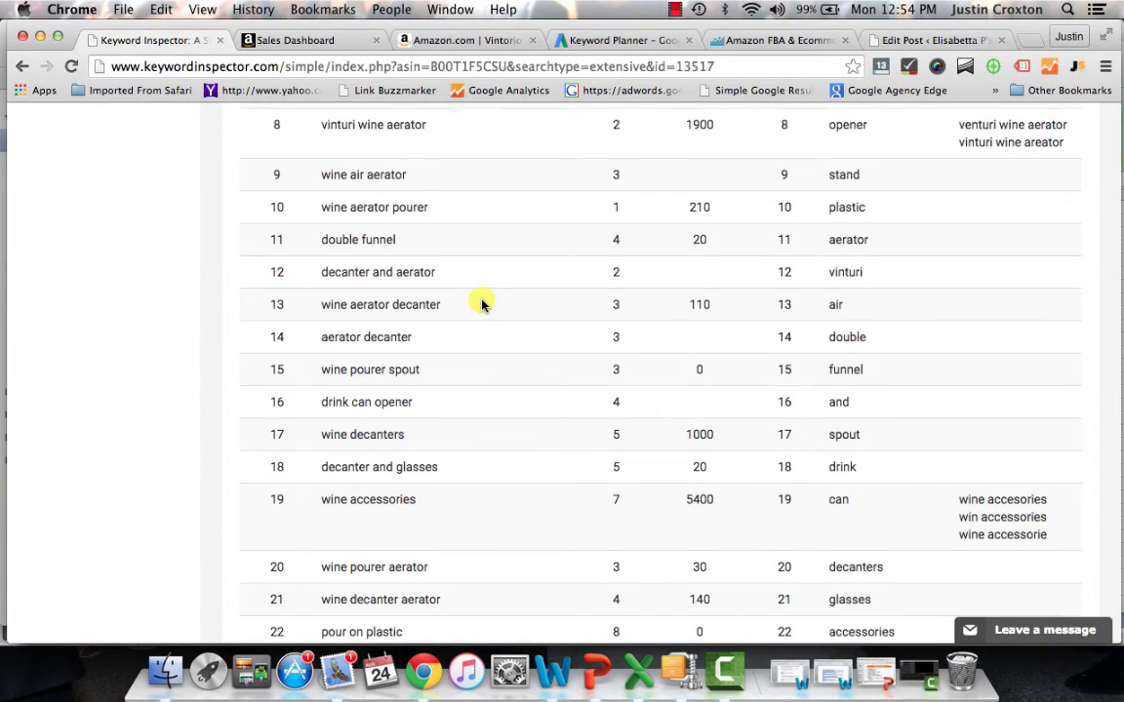
scroll(467, 280, down, 1)
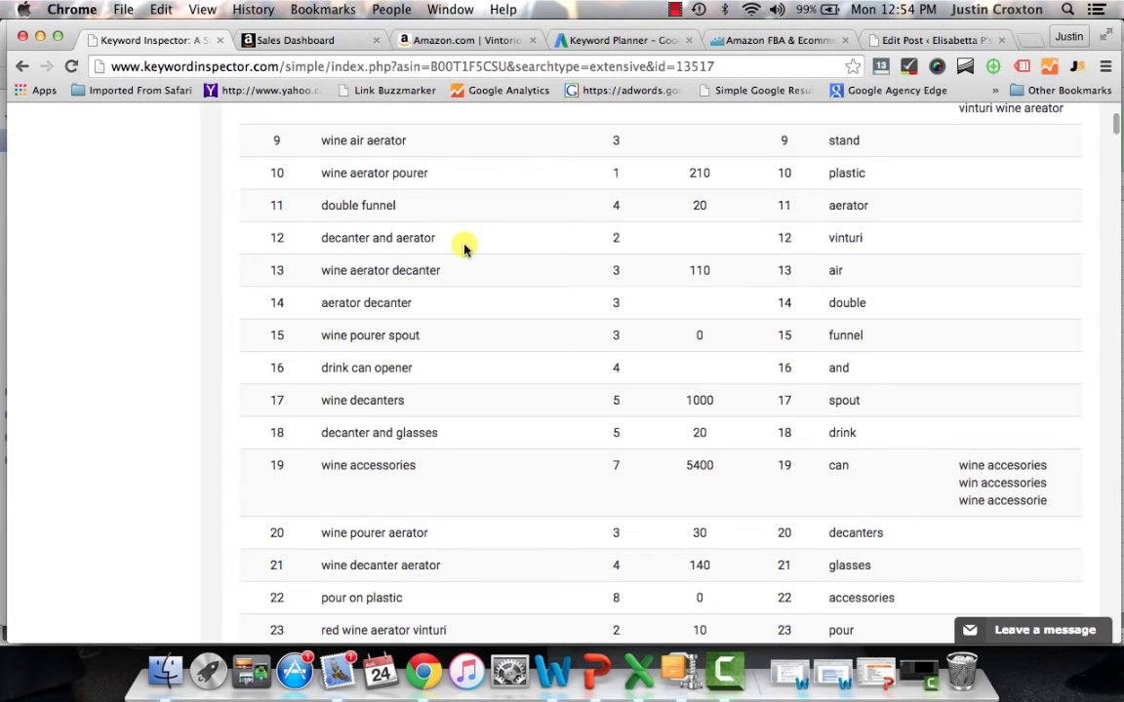
scroll(484, 310, down, 3)
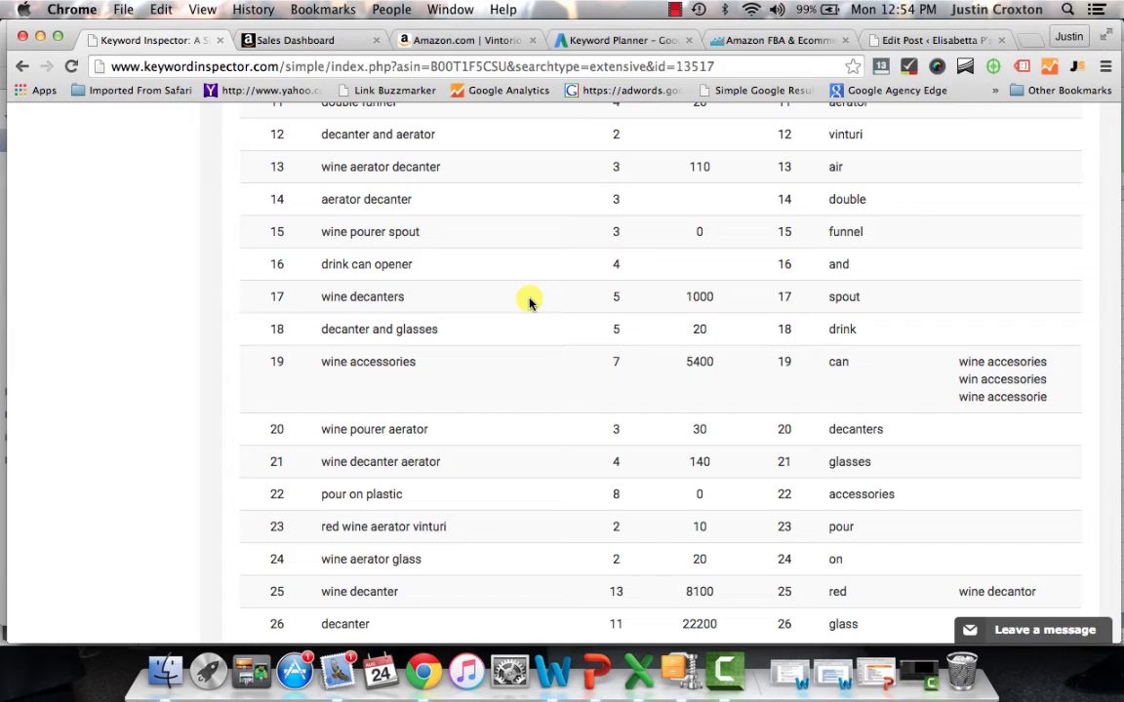
scroll(528, 303, down, 5)
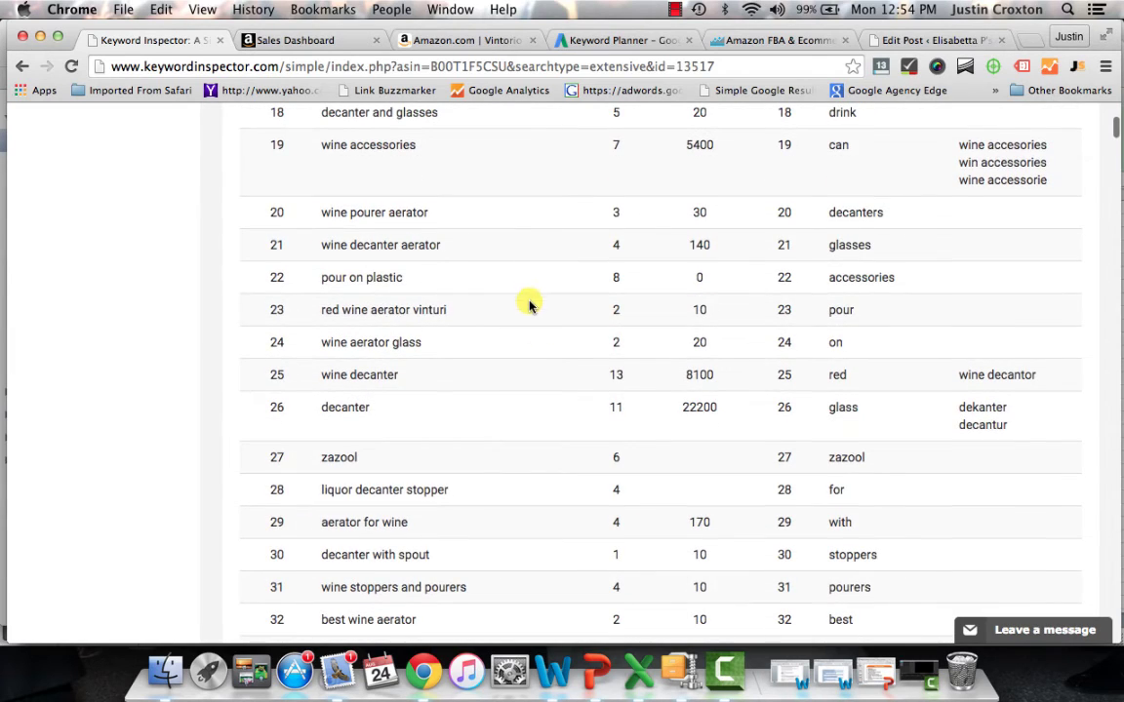
scroll(516, 410, down, 4)
scroll(516, 409, down, 15)
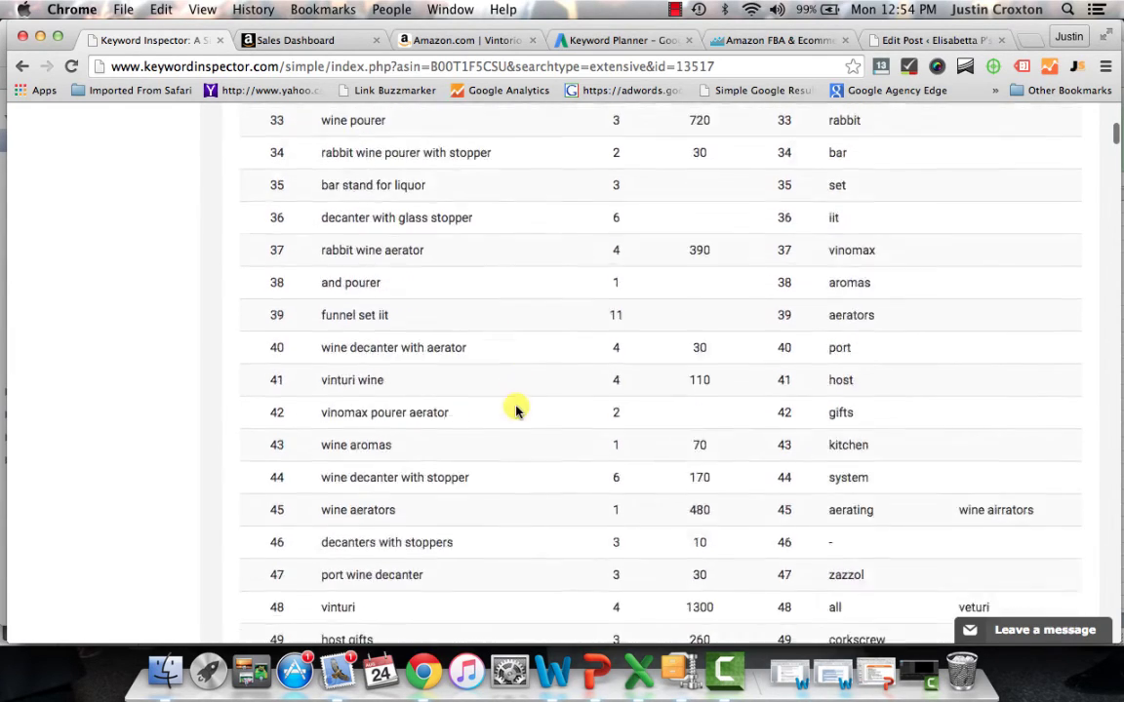
scroll(516, 410, down, 20)
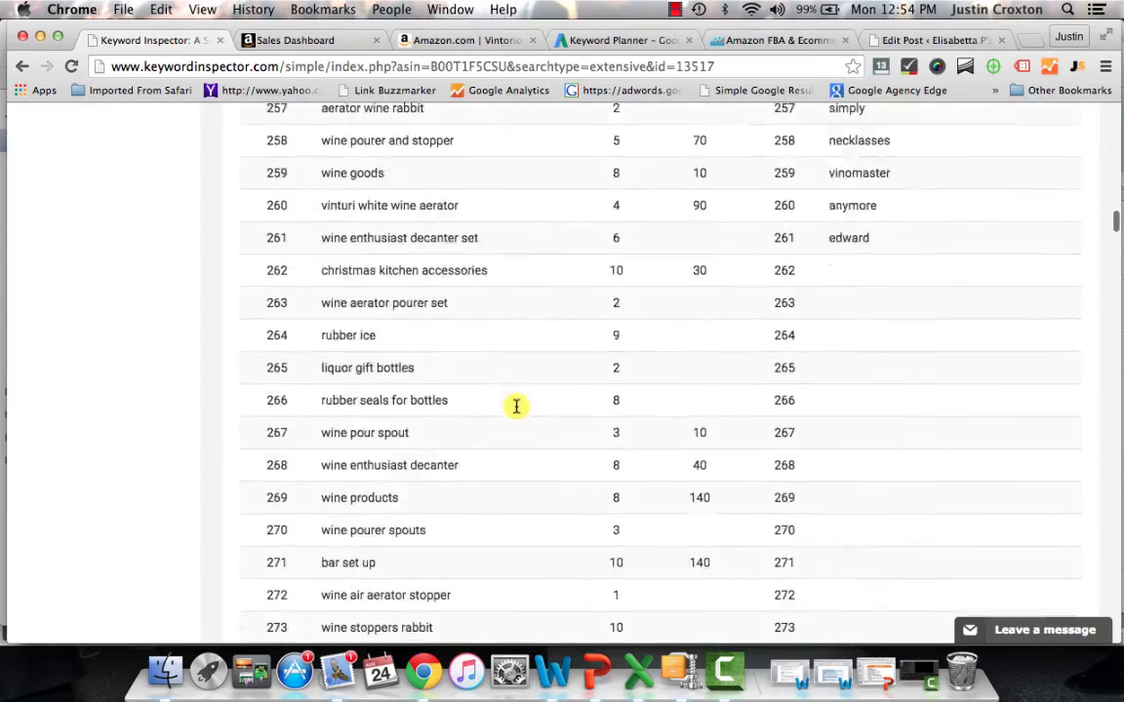
scroll(516, 410, down, 20)
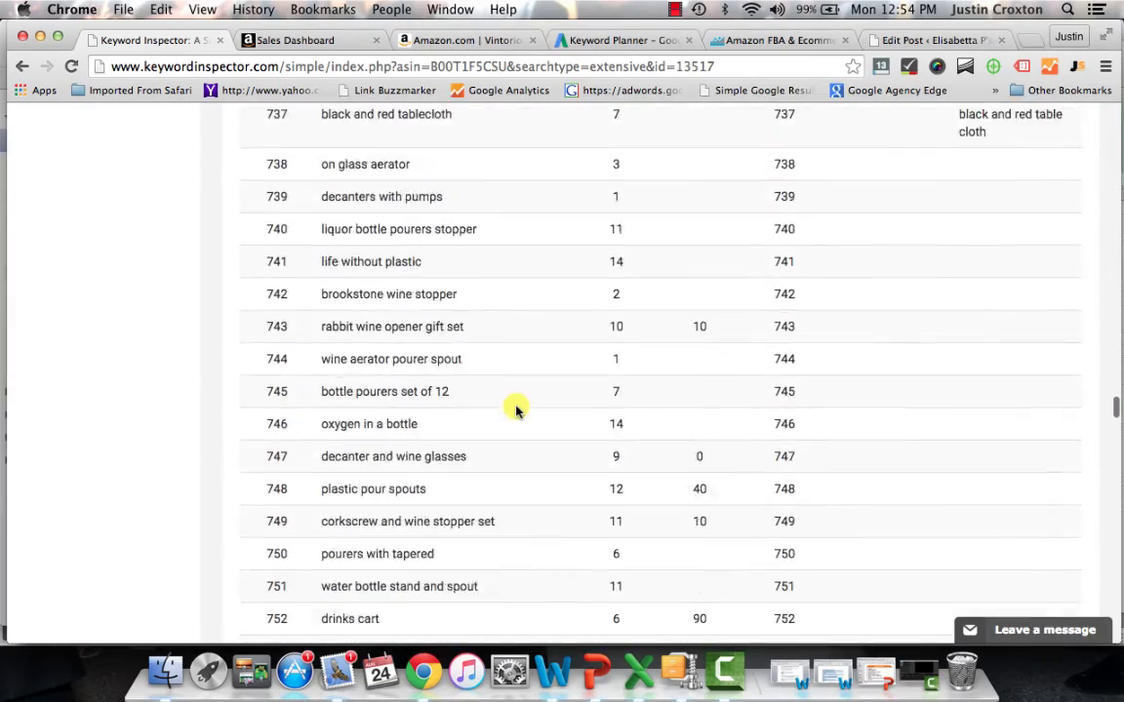
- Check the full extent of the keyword results down to the last ranked entry, and return to the start of the table
scroll(516, 410, down, 10)
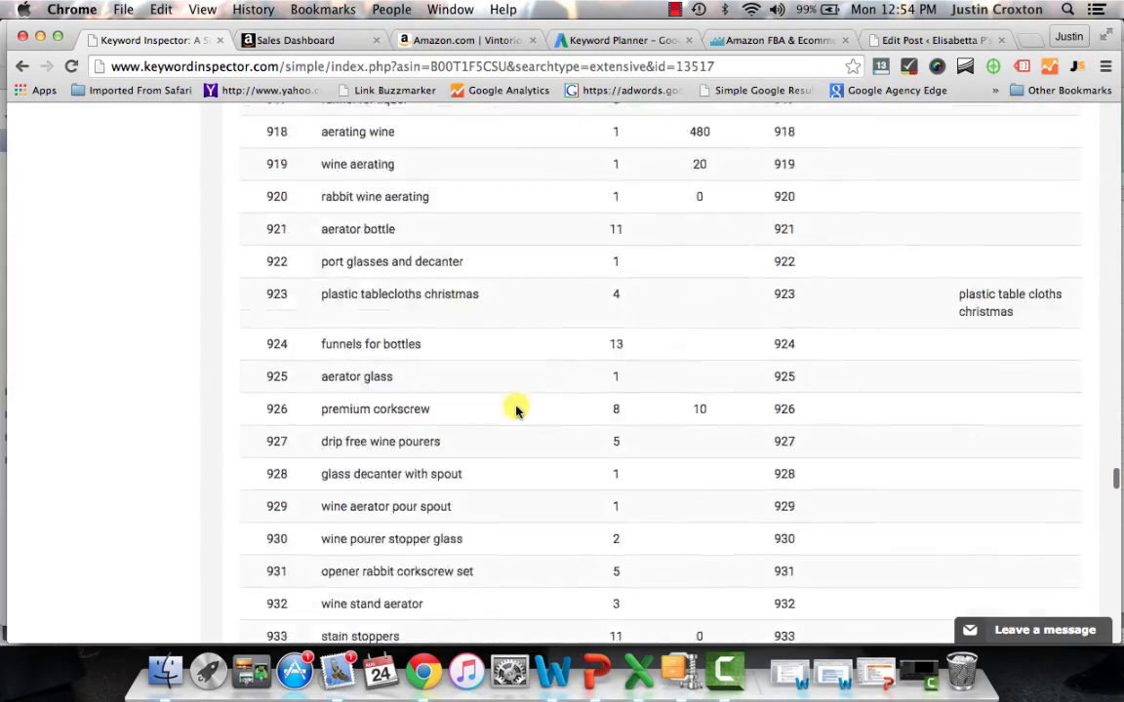
scroll(516, 410, down, 20)
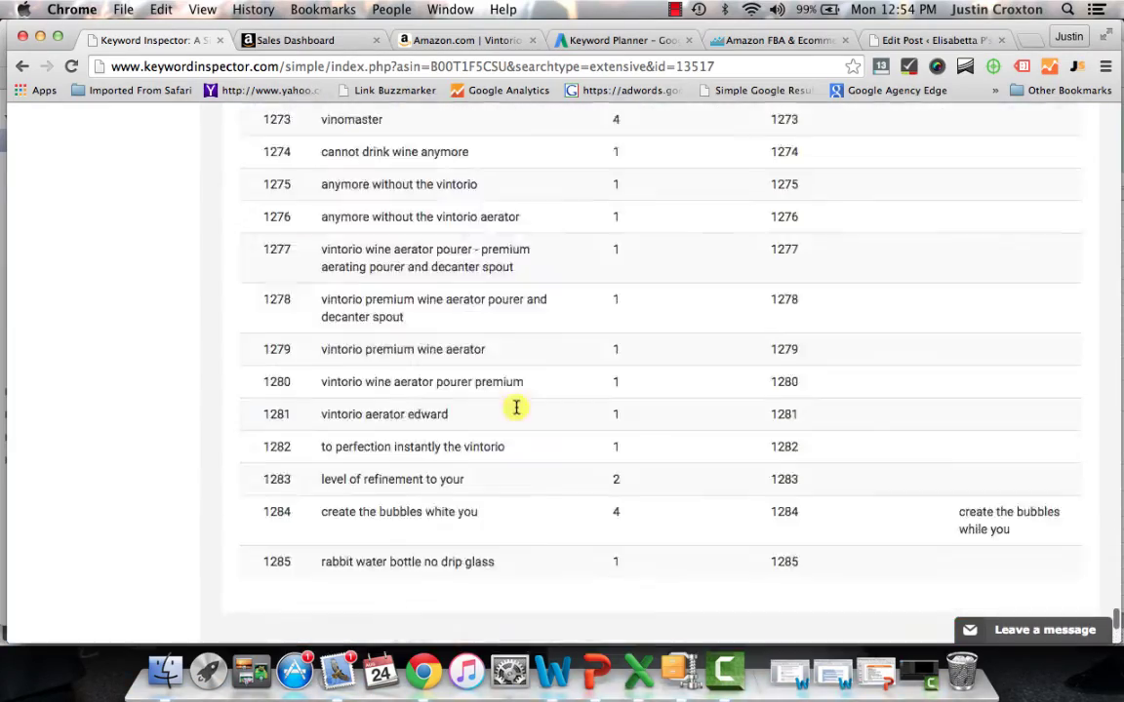
scroll(516, 410, down, 5)
scroll(516, 409, up, 1)
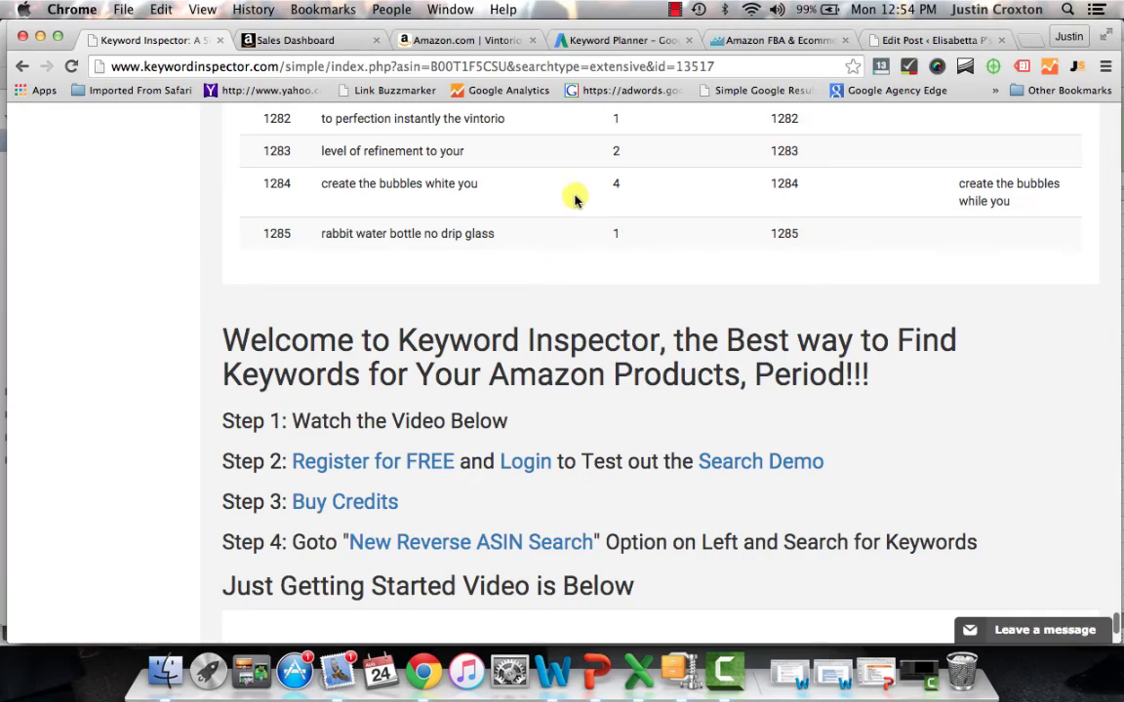
scroll(575, 200, up, 3)
scroll(575, 200, up, 20)
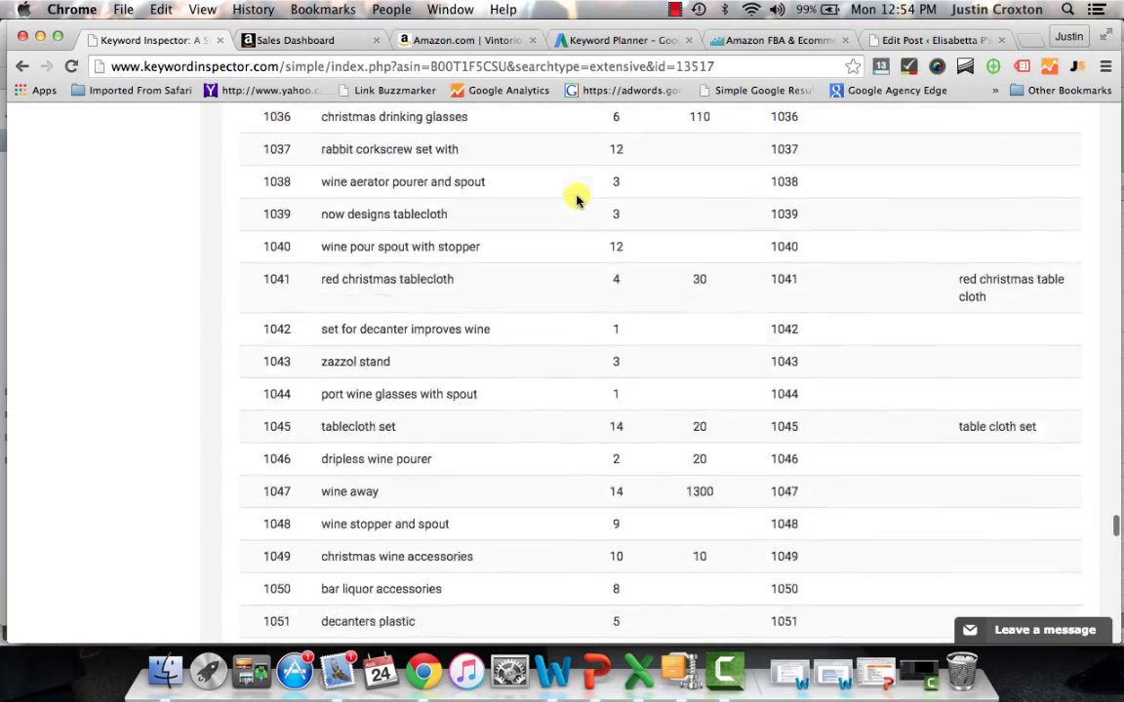
scroll(575, 200, up, 20)
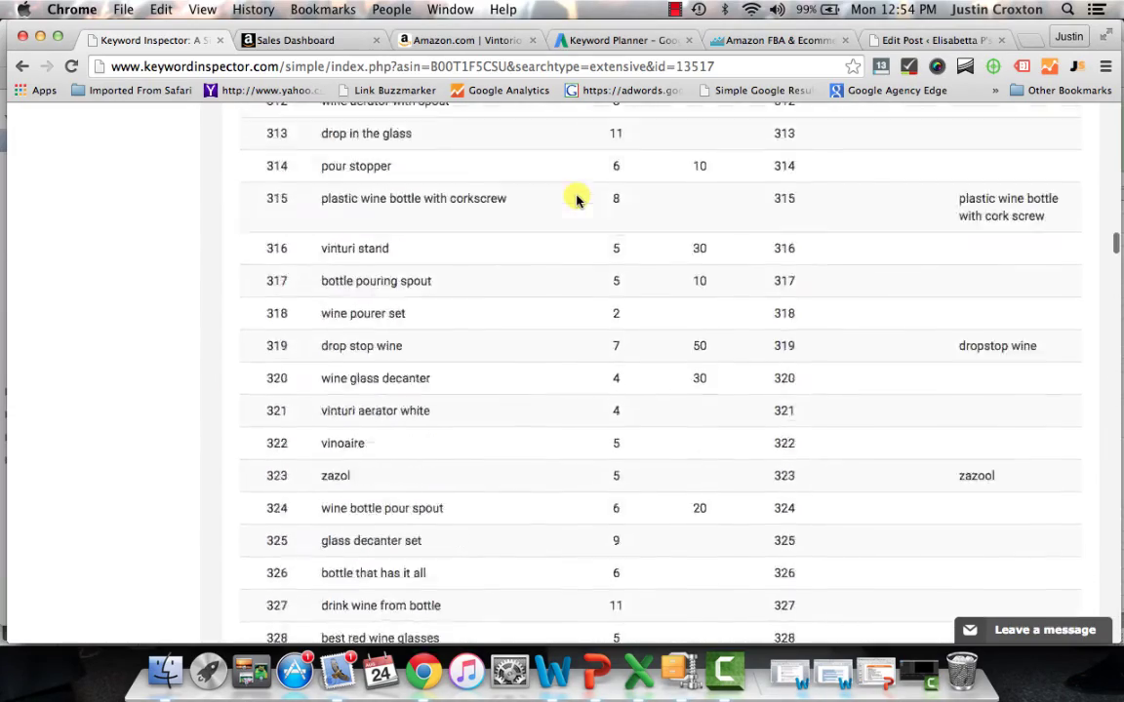
scroll(575, 199, up, 5)
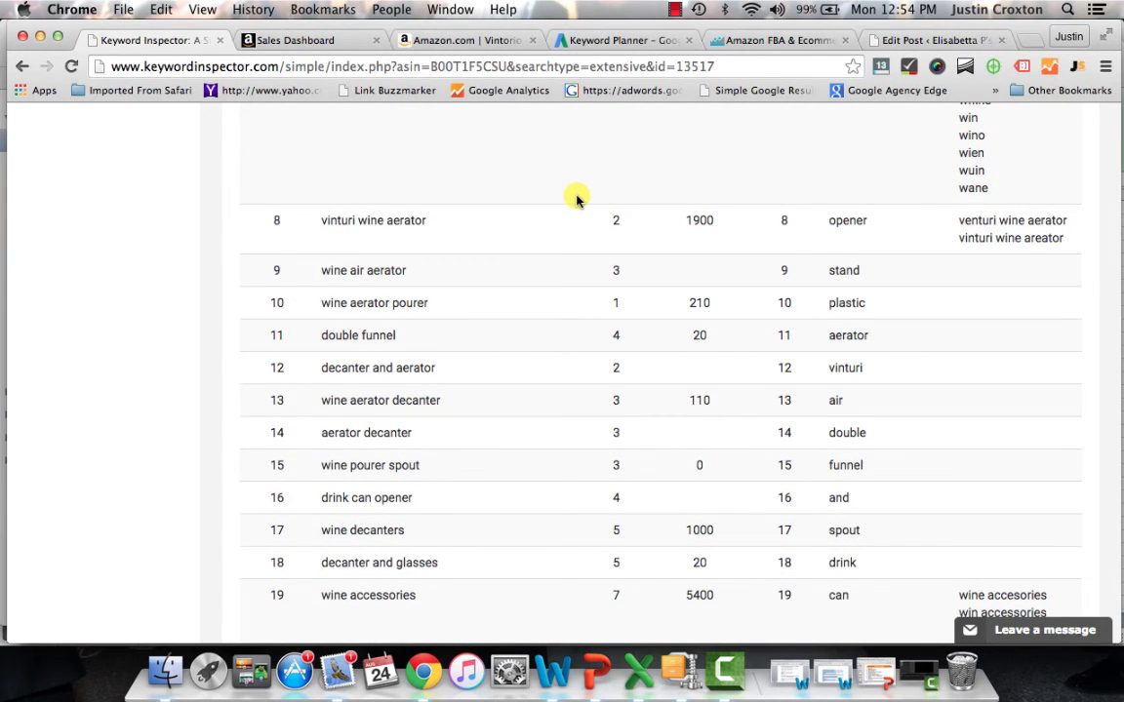
scroll(576, 200, up, 15)
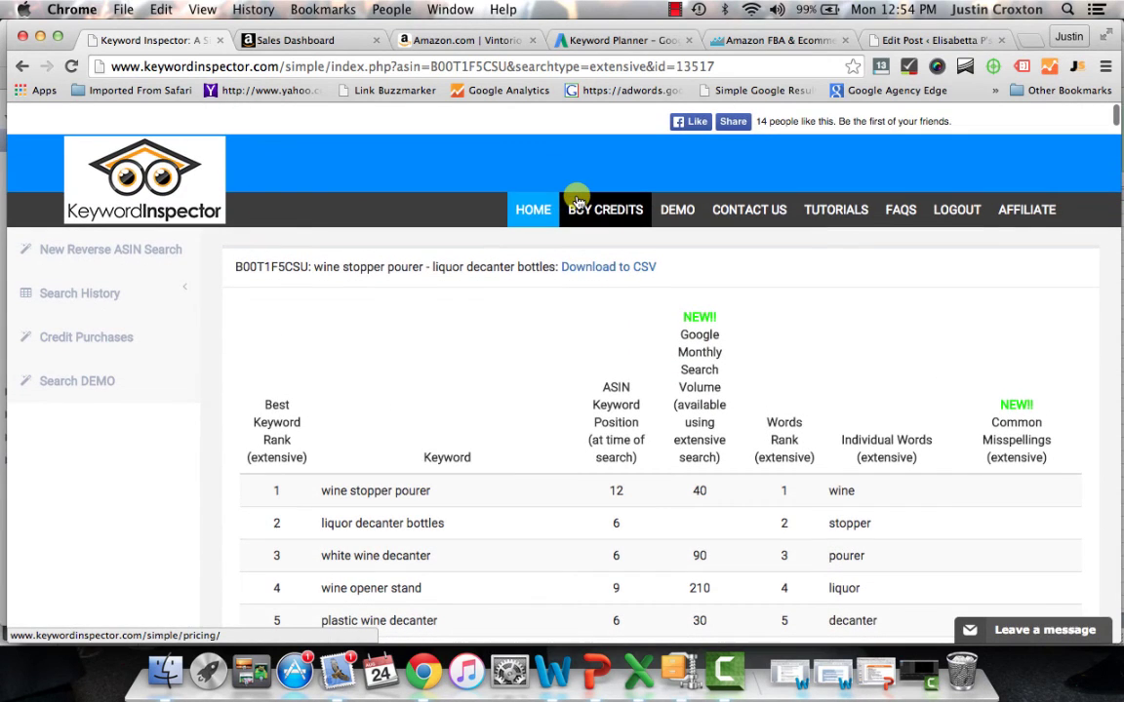